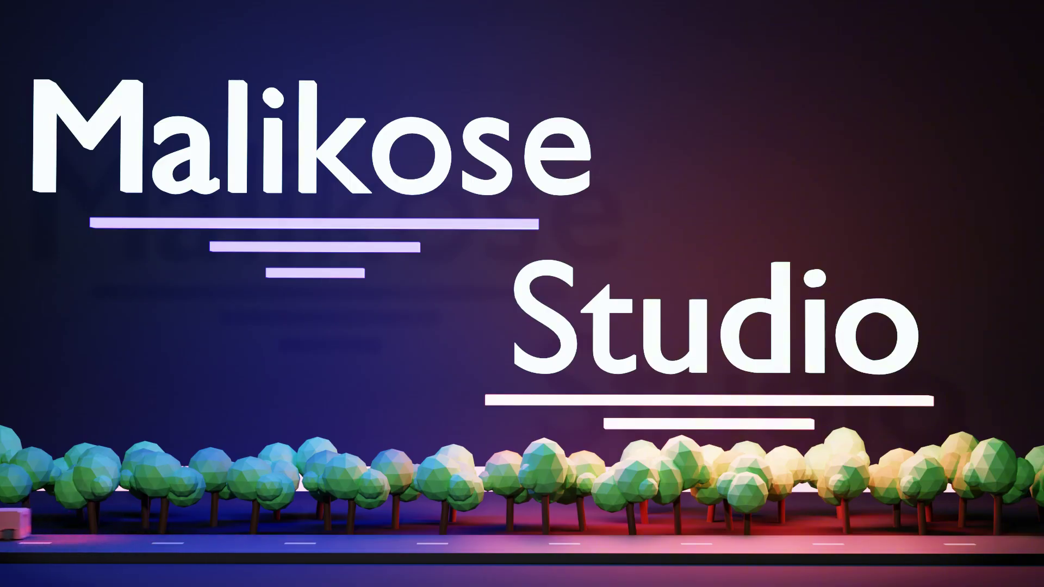
# Delete all default objects from the scene and add a new cube mesh.
pyautogui.press('a')
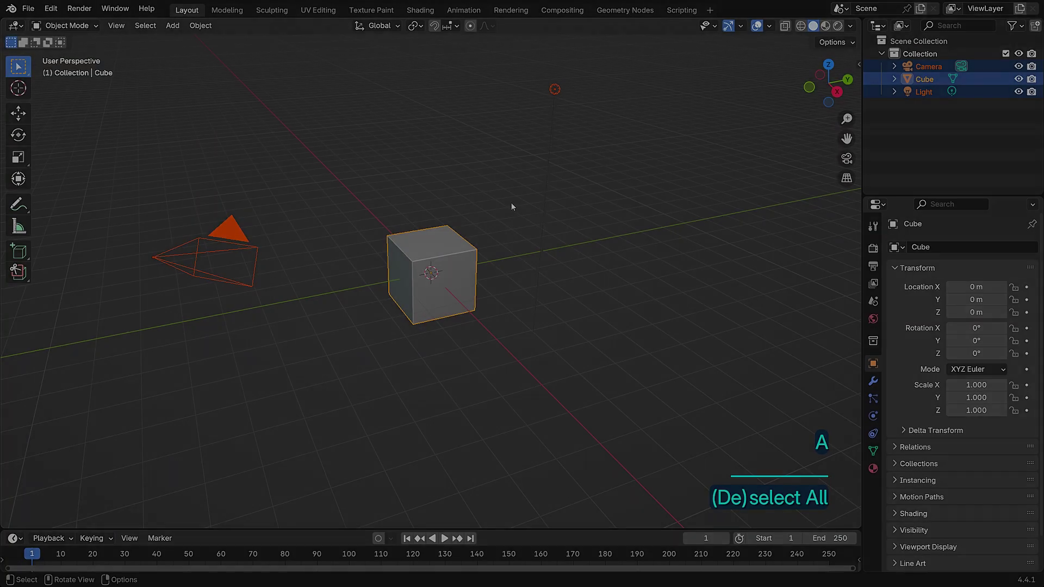
pyautogui.press('x')
pyautogui.click(511, 203)
pyautogui.hotkey('shift', 'a')
pyautogui.moveTo(511, 203)
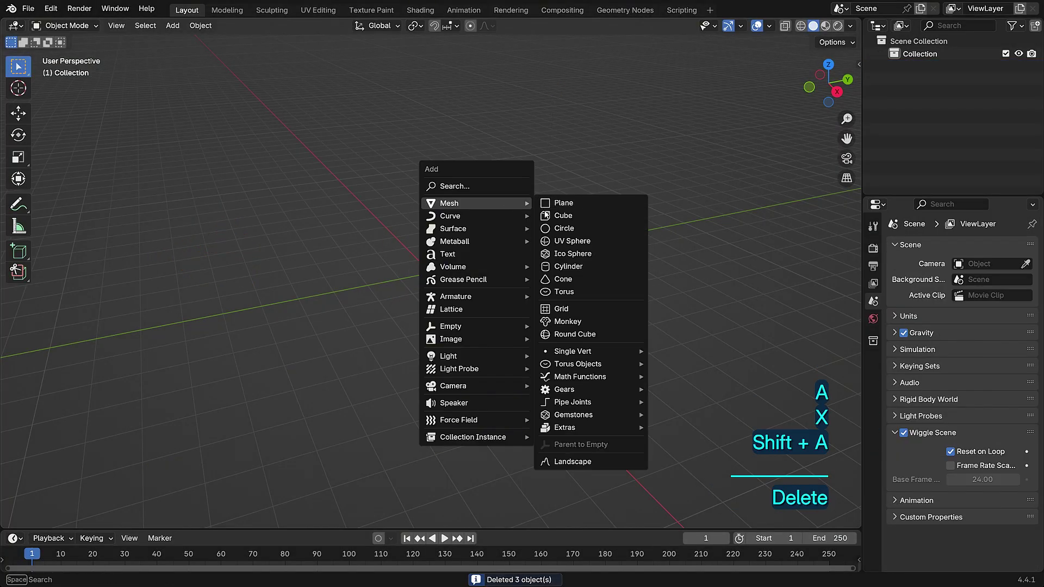
pyautogui.click(549, 217)
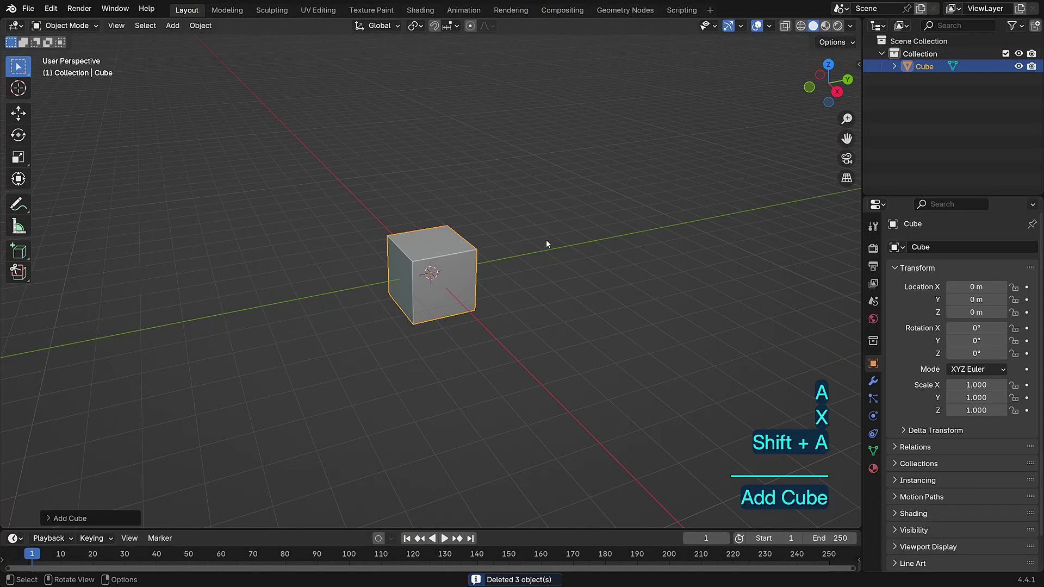
# Add a Subdivision Surface modifier to the cube with 5 viewport levels and apply it.
pyautogui.click(867, 382)
pyautogui.click(902, 249)
pyautogui.write('s')
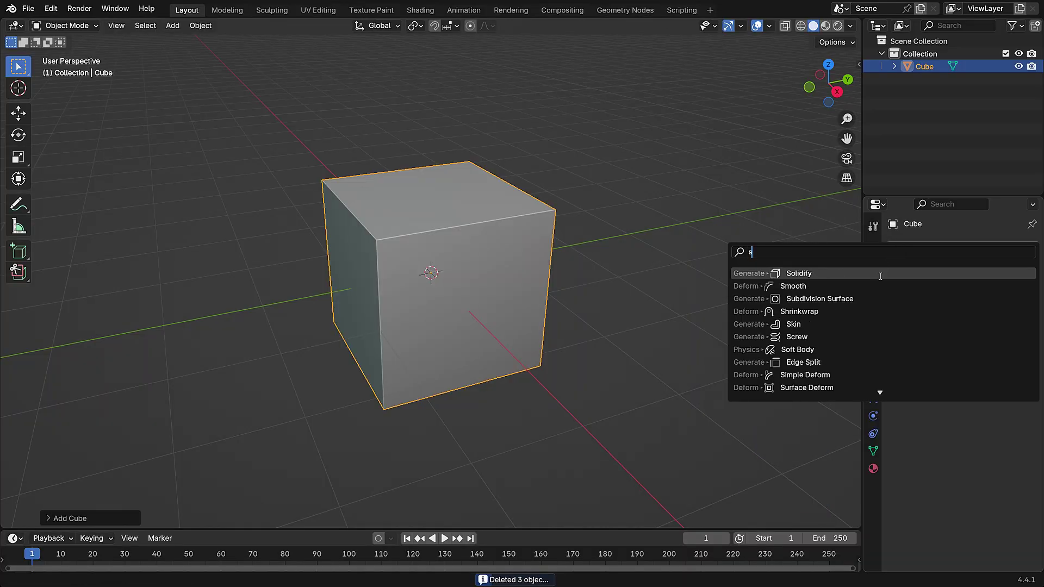
pyautogui.click(849, 298)
pyautogui.click(997, 331)
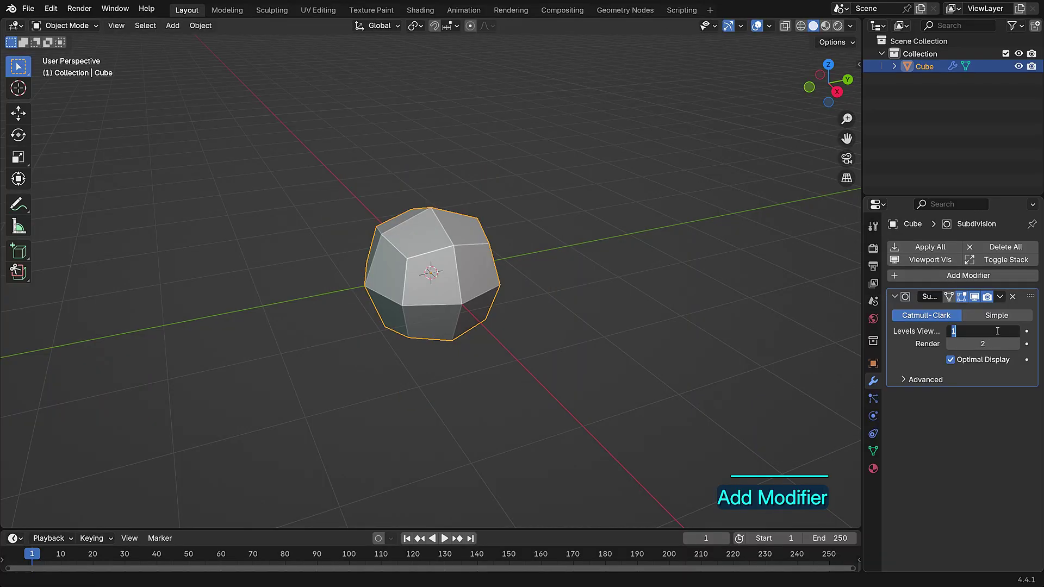
pyautogui.write('5')
pyautogui.press('Return')
pyautogui.click(1000, 297)
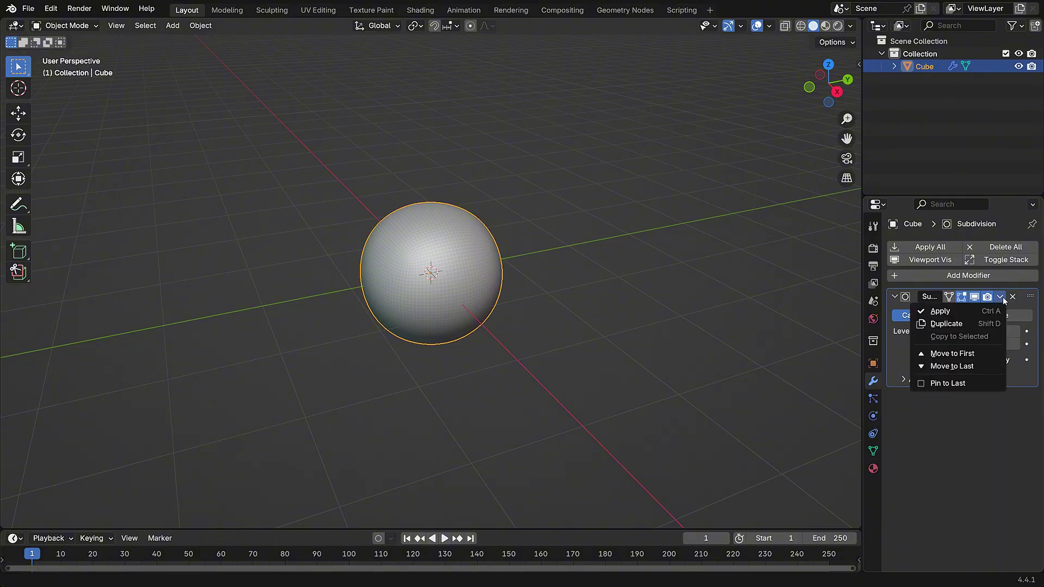
pyautogui.click(968, 313)
# Apply the To Sphere operation with factor 1 to the cube's whole mesh and return to Object Mode.
pyautogui.press('Tab')
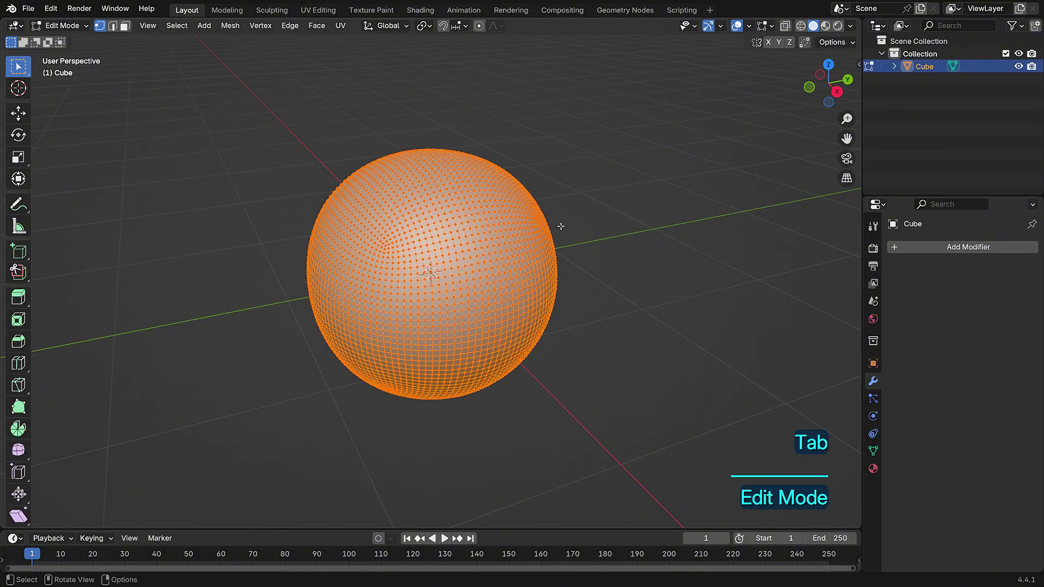
pyautogui.press('F3')
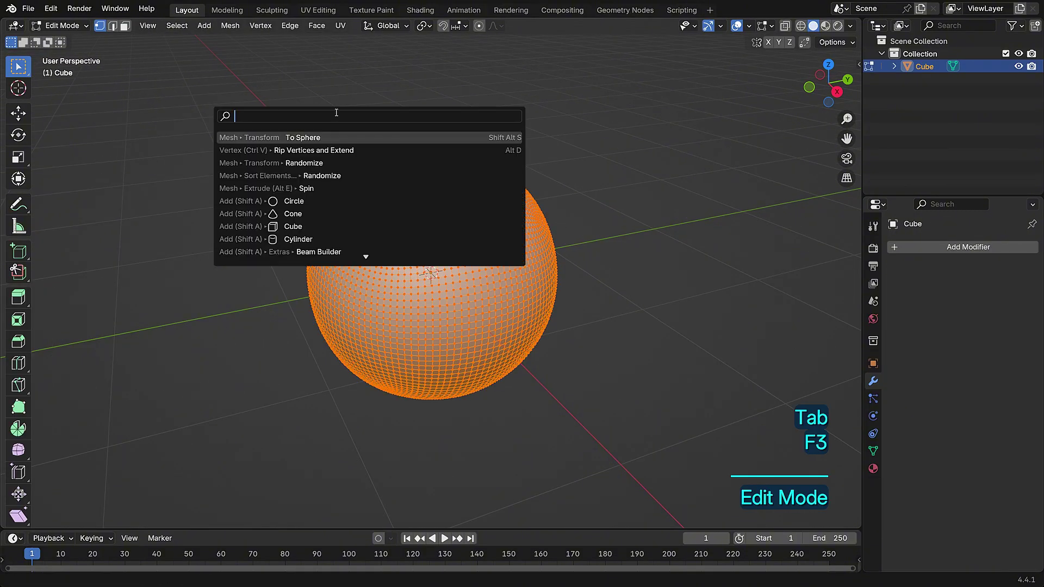
pyautogui.write('to sphere')
pyautogui.click(351, 138)
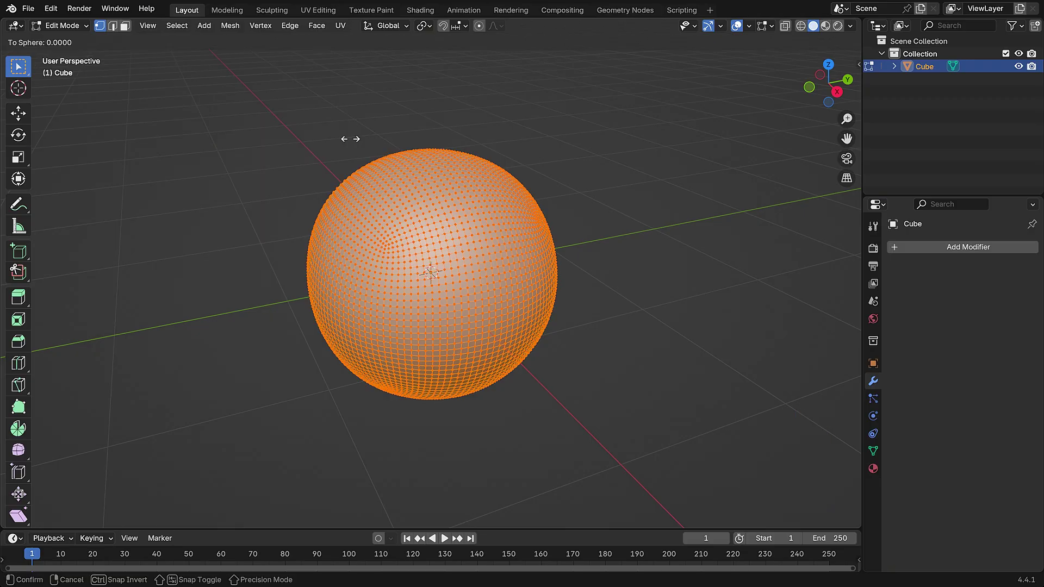
pyautogui.click(275, 159)
pyautogui.click(86, 520)
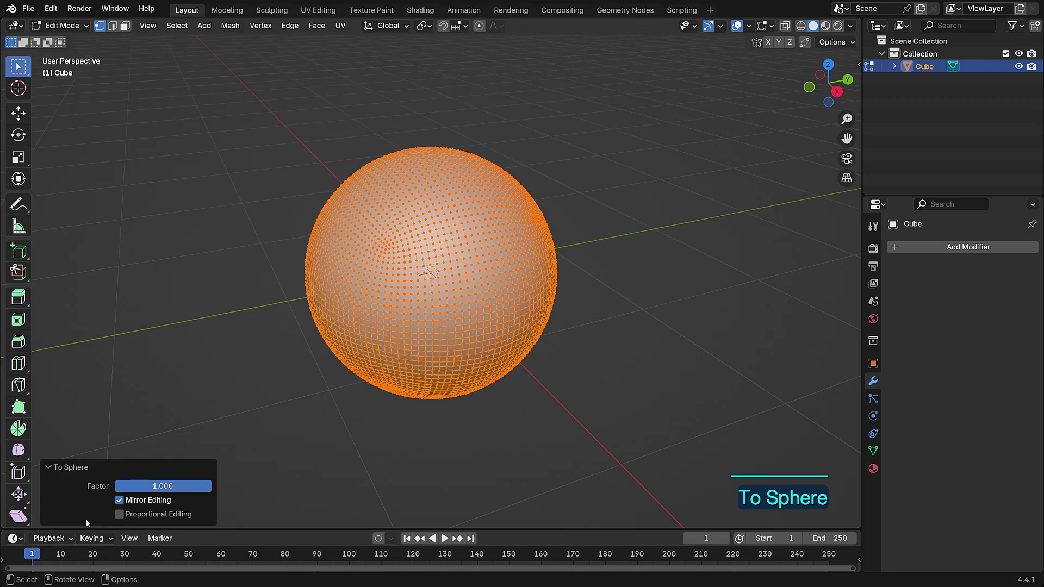
pyautogui.moveTo(204, 486)
pyautogui.mouseDown()
pyautogui.moveTo(114, 486)
pyautogui.moveTo(212, 486)
pyautogui.mouseUp()
pyautogui.click(97, 467)
pyautogui.press('Tab')
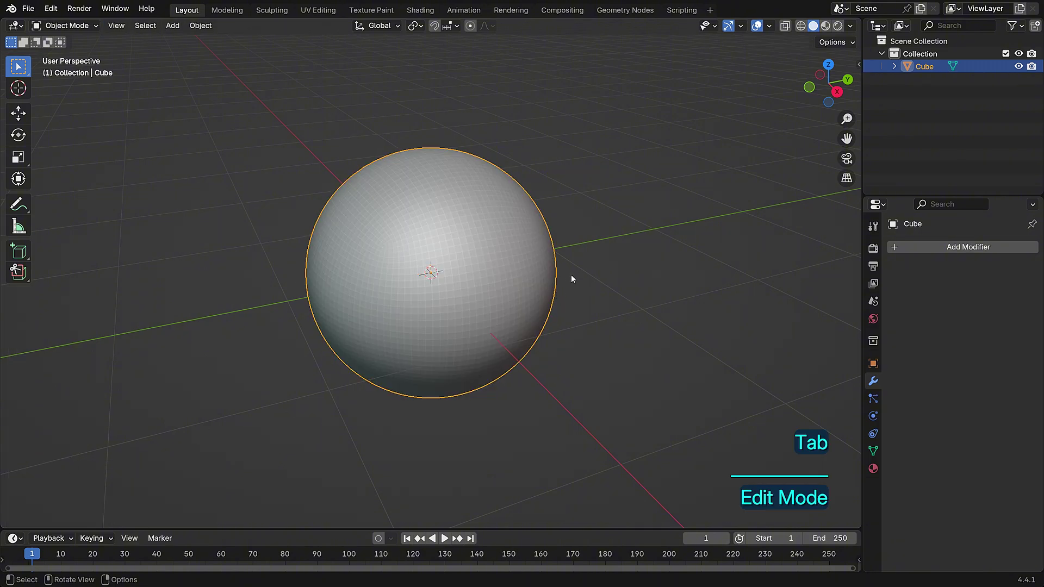
# Shade the sphere smooth and deselect it.
pyautogui.rightClick(570, 190)
pyautogui.click(613, 191)
pyautogui.scroll(-4, 641, 158)
pyautogui.click(597, 182)
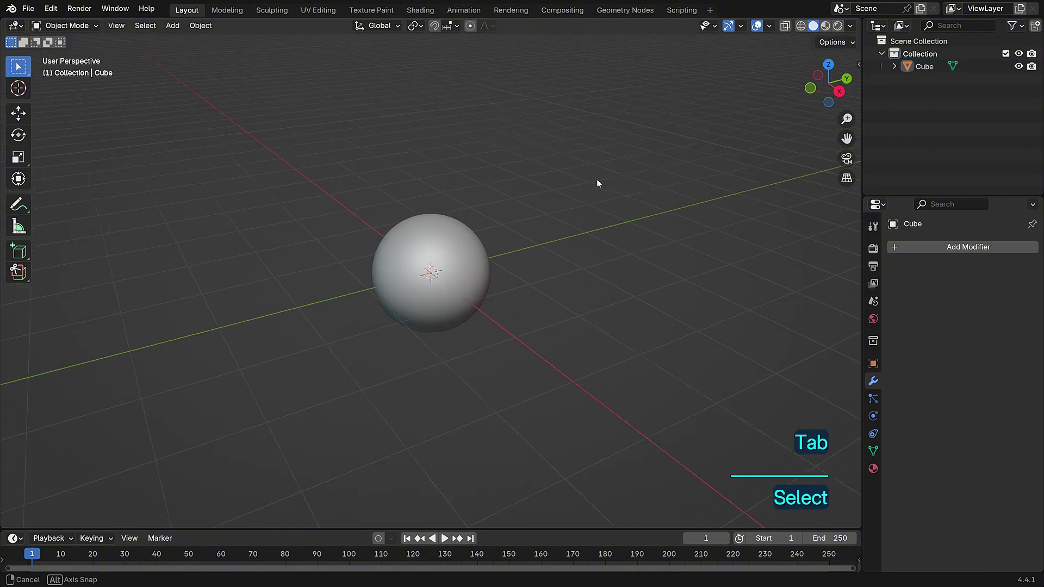
# Add a plane mesh at the origin and enter Edit Mode for it.
pyautogui.hotkey('shift', 'a')
pyautogui.moveTo(605, 179)
pyautogui.click(651, 180)
pyautogui.press('Tab')
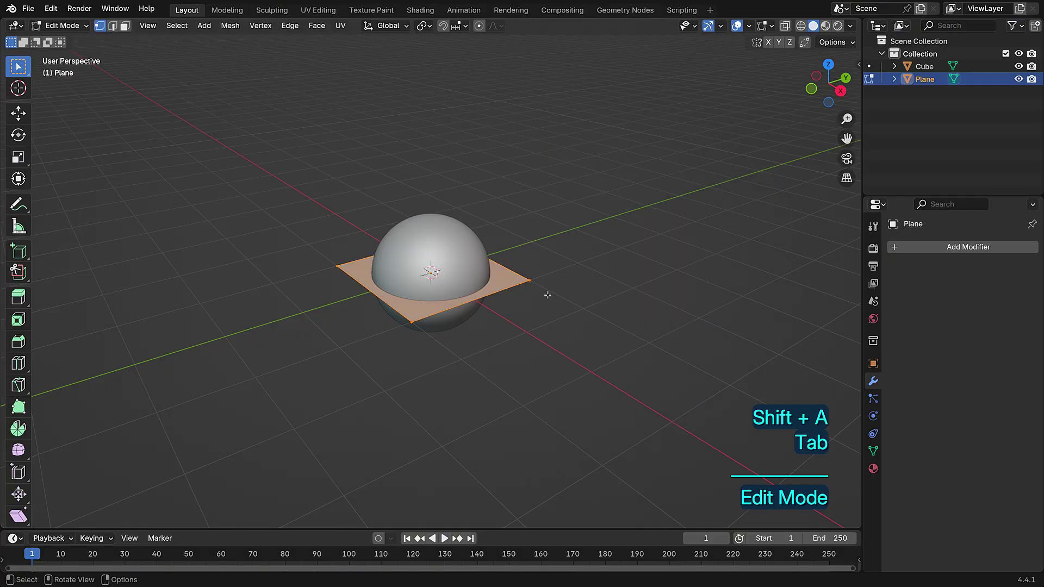
# Scale the plane's mesh to about 1.9 times its size and raise it along Z above the sphere.
pyautogui.press('s')
pyautogui.press('ctrl')
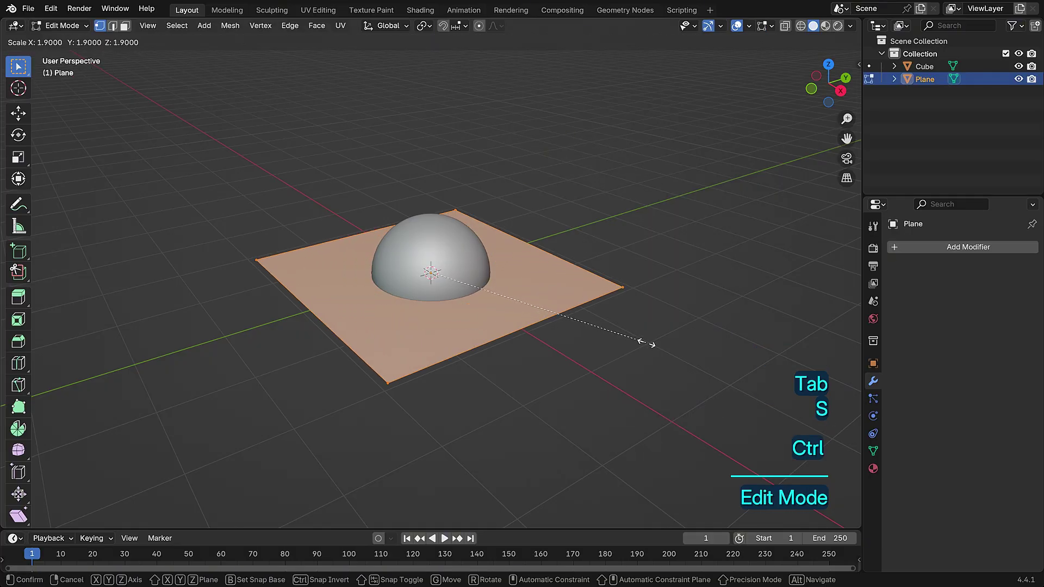
pyautogui.click(631, 348)
pyautogui.press('g')
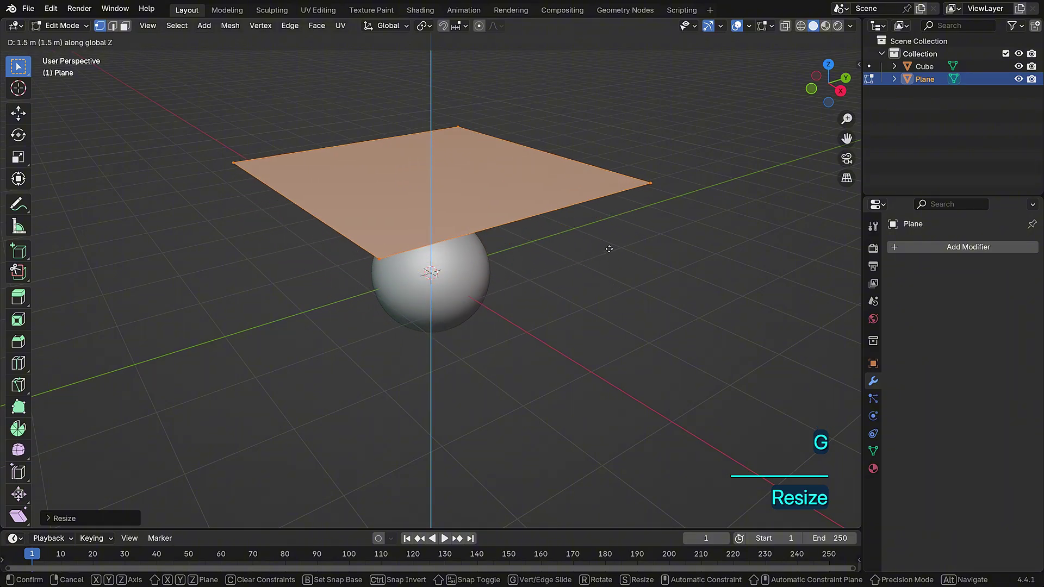
pyautogui.click(601, 217)
# Subdivide the raised plane six times into a dense grid and return to Object Mode.
pyautogui.scroll(2, 600, 216)
pyautogui.rightClick(596, 208)
pyautogui.click(593, 233)
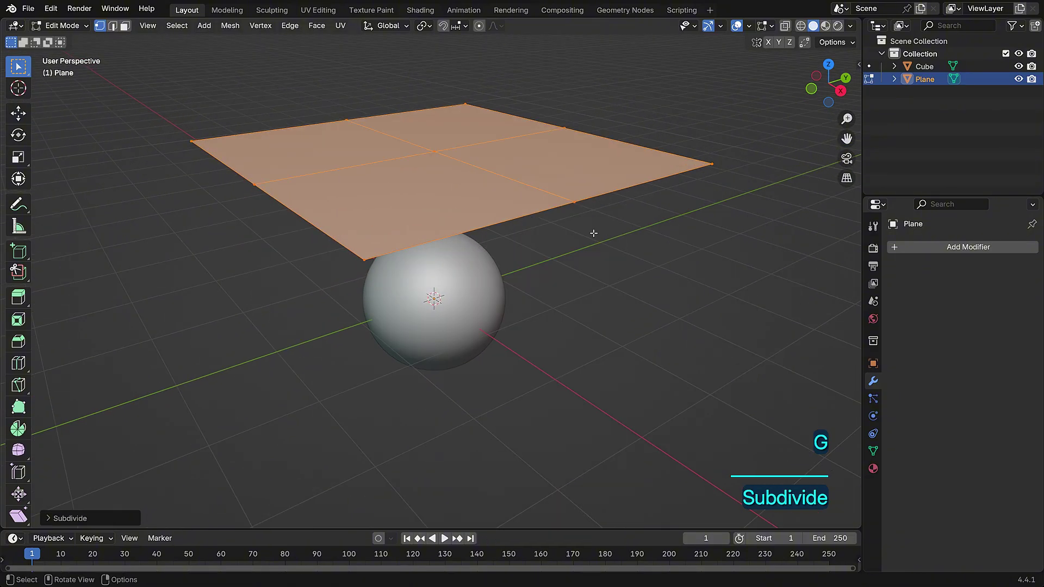
pyautogui.rightClick(593, 233)
pyautogui.click(594, 233)
pyautogui.rightClick(594, 234)
pyautogui.click(594, 233)
pyautogui.rightClick(594, 233)
pyautogui.click(593, 234)
pyautogui.keyDown('shift'); pyautogui.moveTo(593, 233); pyautogui.dragTo(594, 240, button='middle'); pyautogui.keyUp('shift')
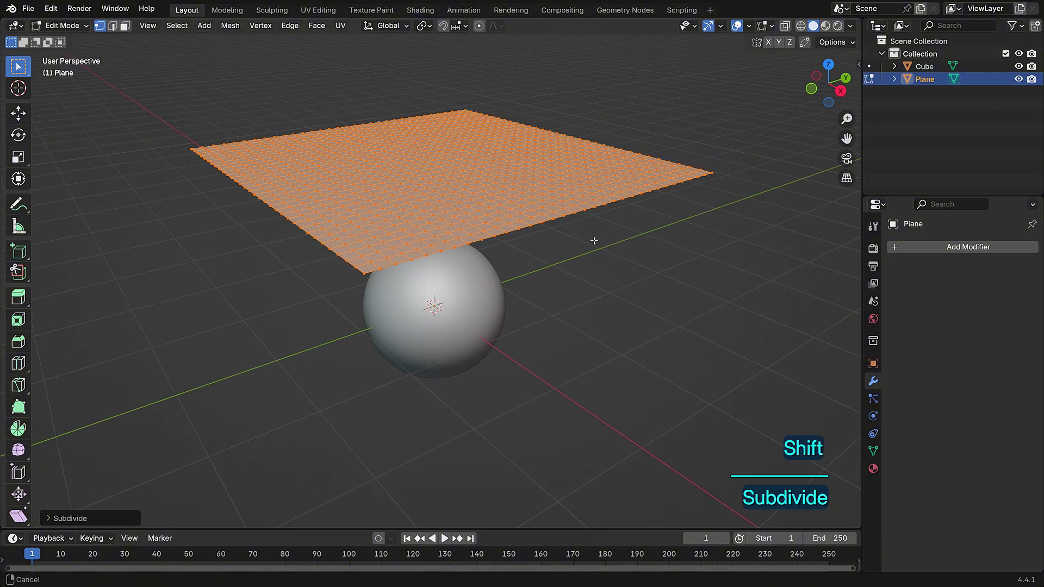
pyautogui.rightClick(634, 223)
pyautogui.click(633, 221)
pyautogui.scroll(4, 540, 249)
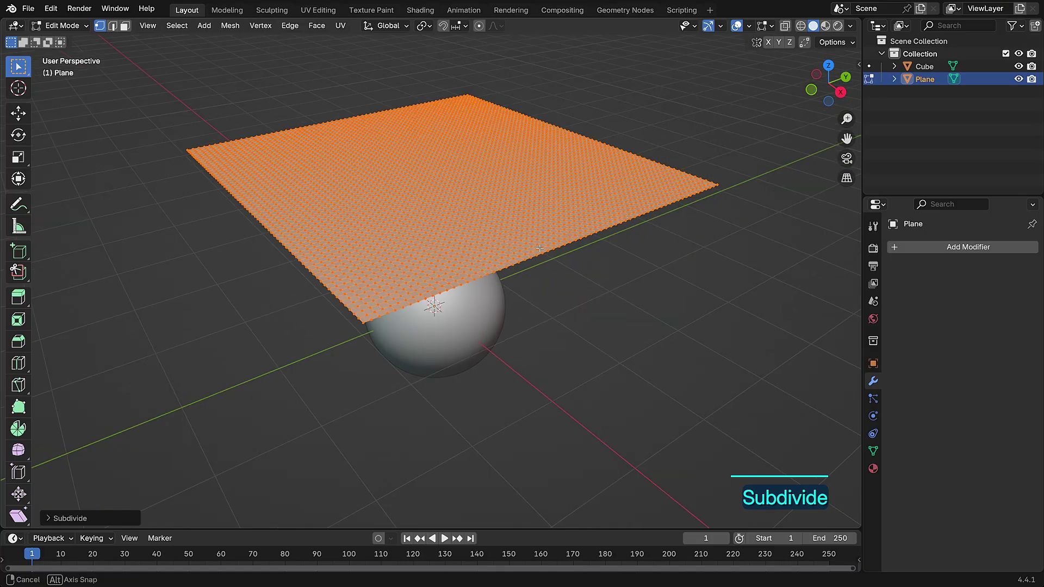
pyautogui.scroll(-2, 540, 249)
pyautogui.rightClick(593, 169)
pyautogui.moveTo(594, 199)
pyautogui.mouseDown(button='middle')
pyautogui.moveTo(592, 168)
pyautogui.moveTo(595, 203)
pyautogui.moveTo(594, 193)
pyautogui.mouseUp(button='middle')
pyautogui.click(592, 169)
pyautogui.press('Tab')
pyautogui.scroll(-1, 593, 191)
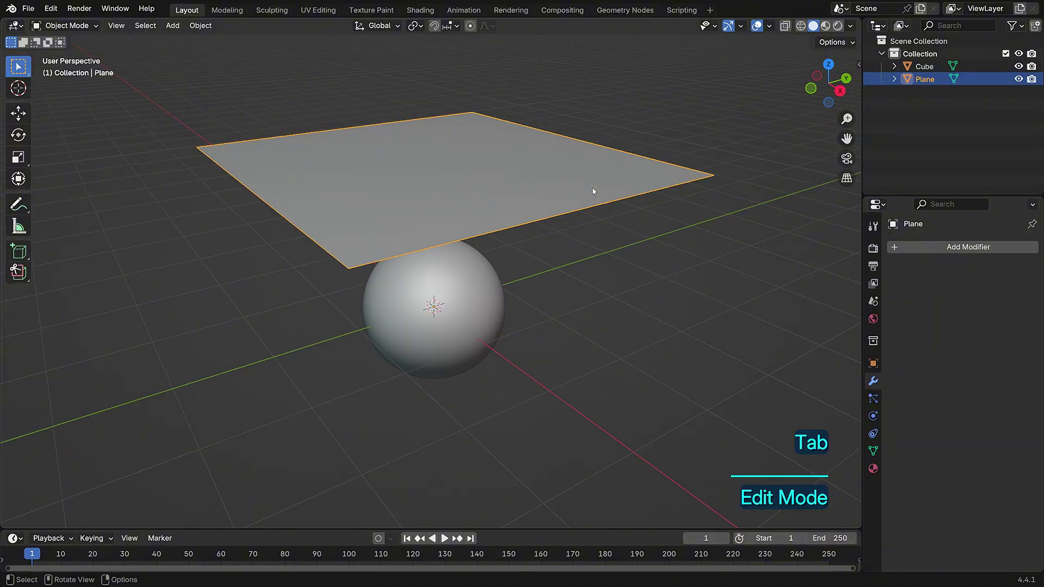
# Give the plane Cloth physics and the sphere Collision physics.
pyautogui.click(873, 399)
pyautogui.click(873, 416)
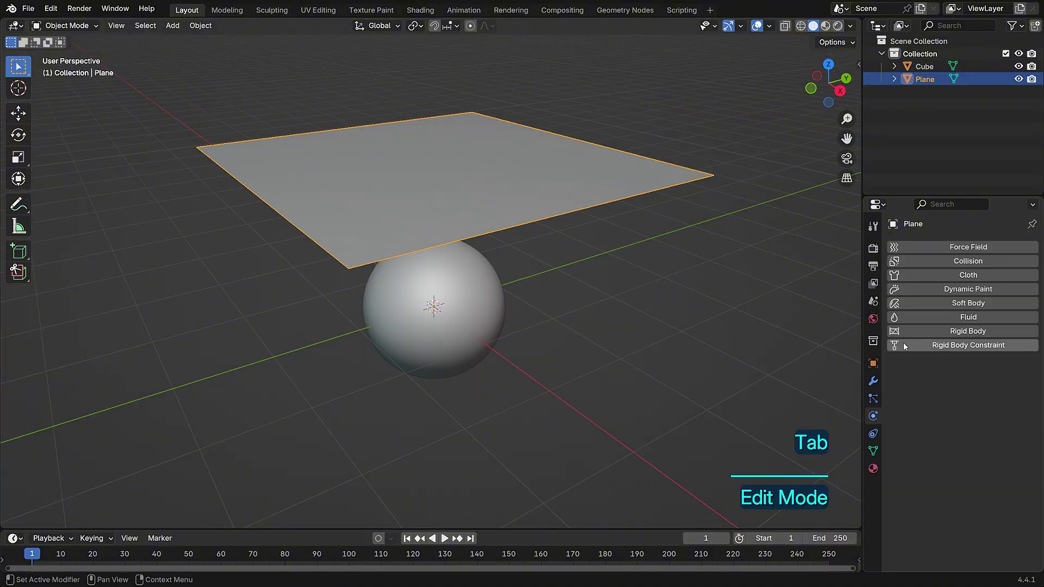
pyautogui.click(939, 273)
pyautogui.click(483, 310)
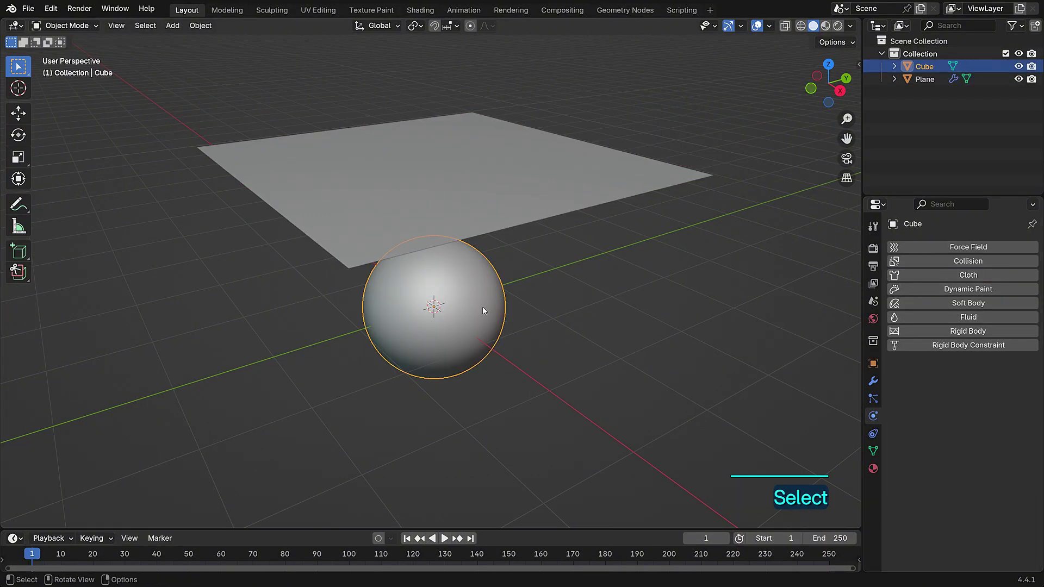
pyautogui.click(925, 262)
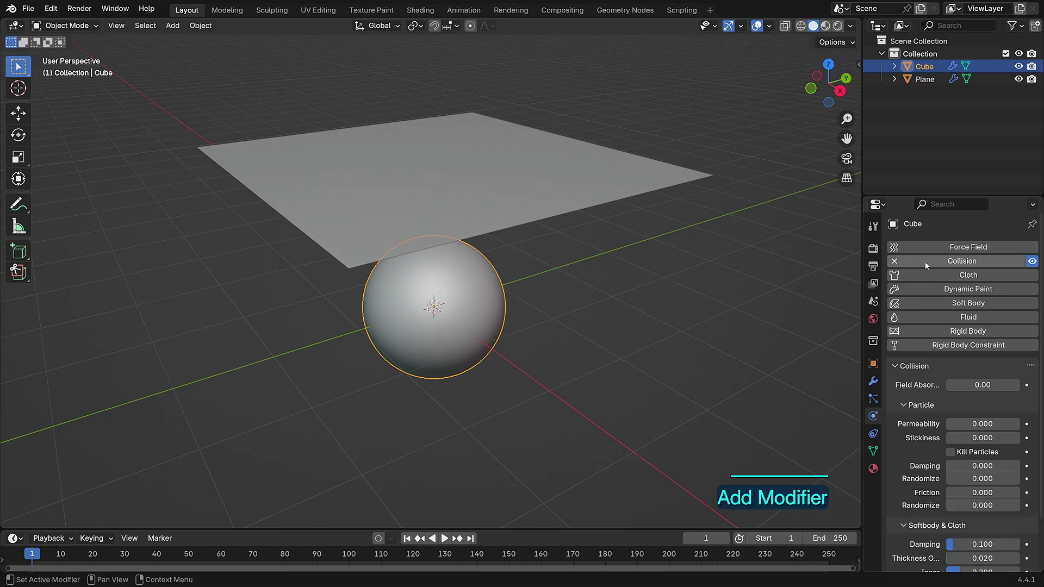
# Set the viewport shading color to Random.
pyautogui.click(602, 186)
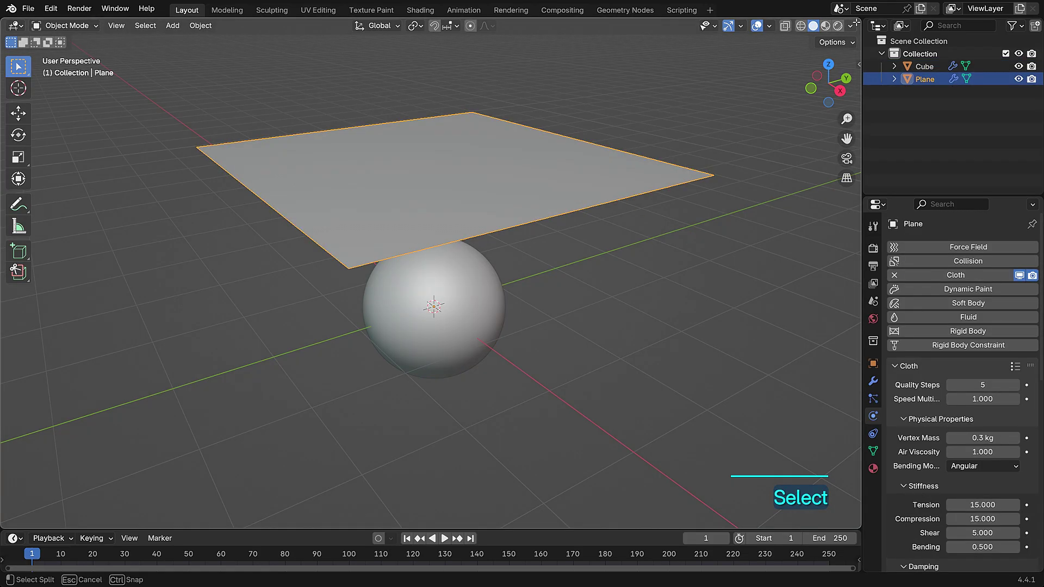
pyautogui.click(854, 26)
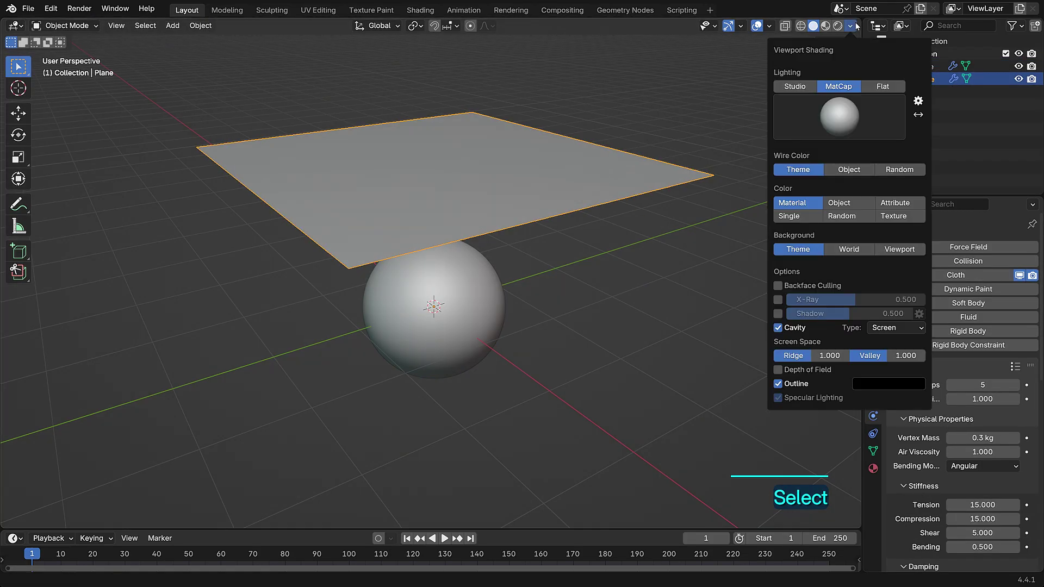
pyautogui.click(860, 217)
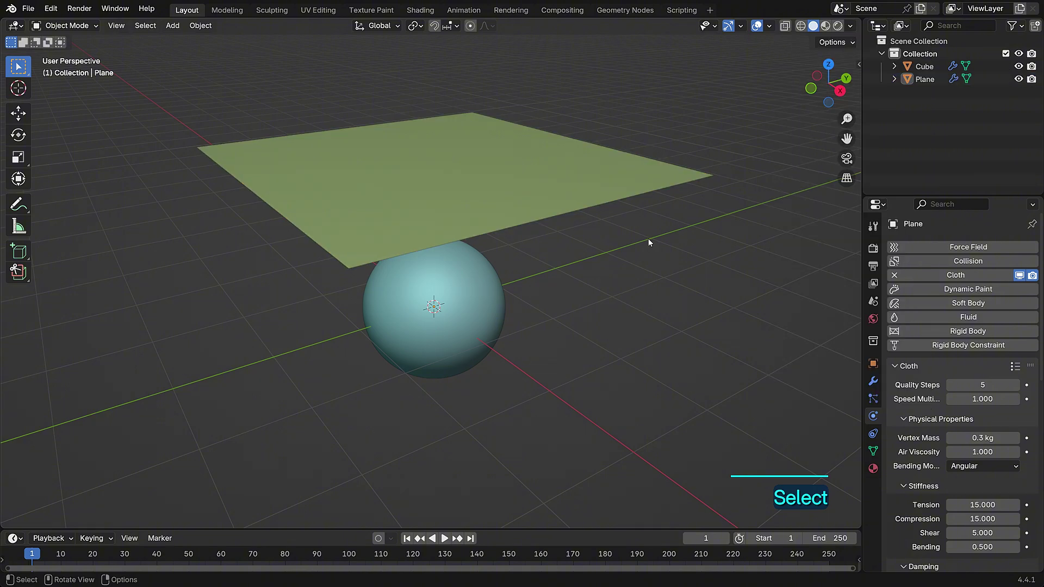
# Set the plane's cloth Quality Steps to 10 and end both the simulation cache and the timeline at frame 150.
pyautogui.click(968, 386)
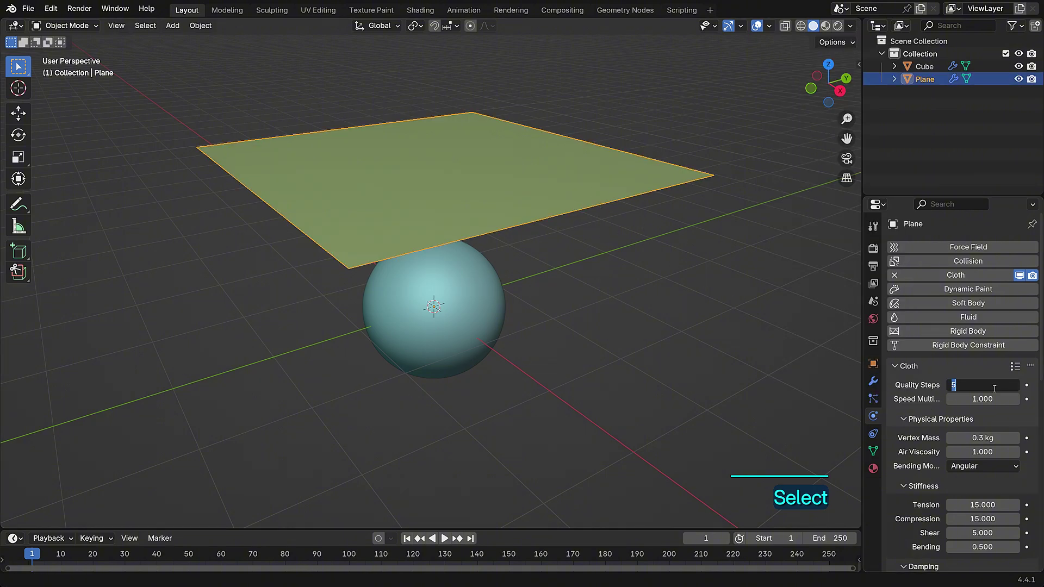
pyautogui.press('Return')
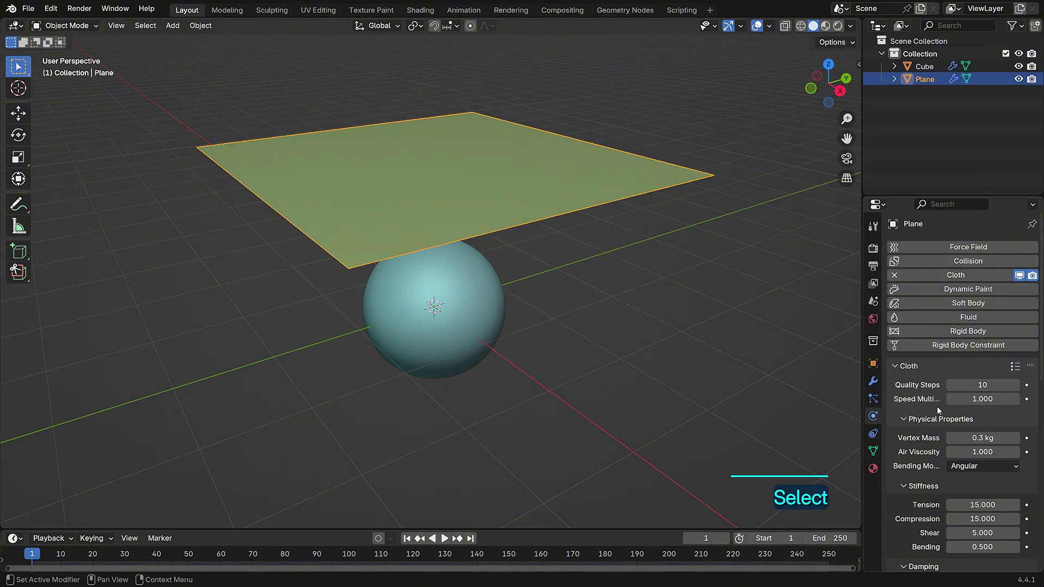
pyautogui.scroll(-12, 938, 411)
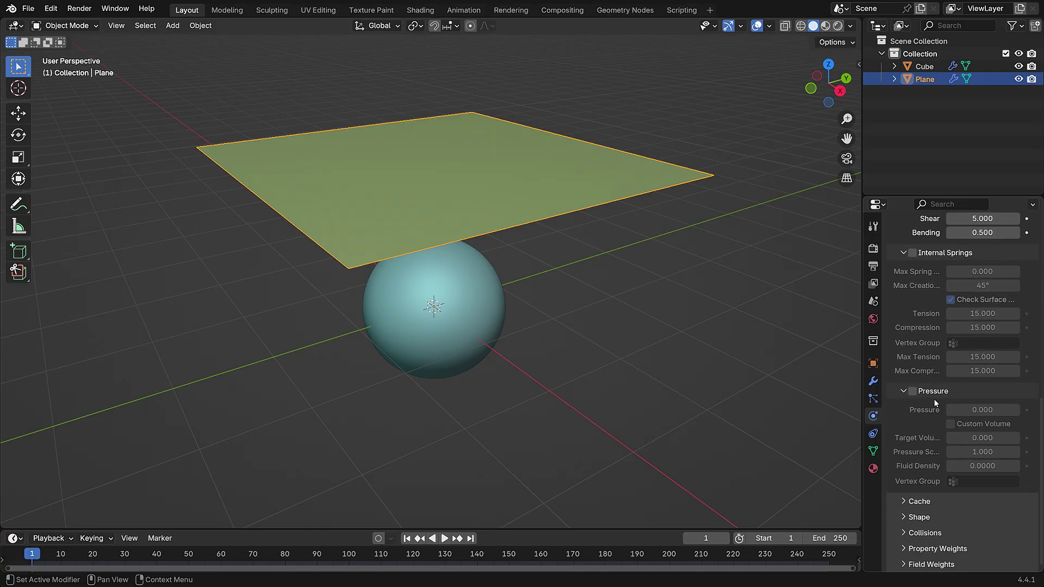
pyautogui.click(919, 501)
pyautogui.scroll(-8, 957, 435)
pyautogui.click(989, 352)
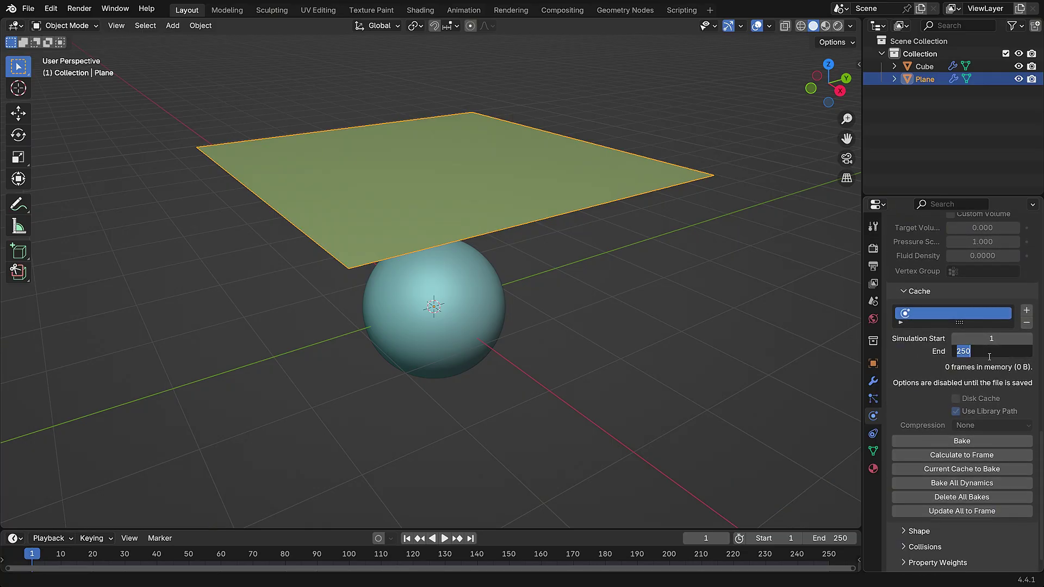
pyautogui.press('Return')
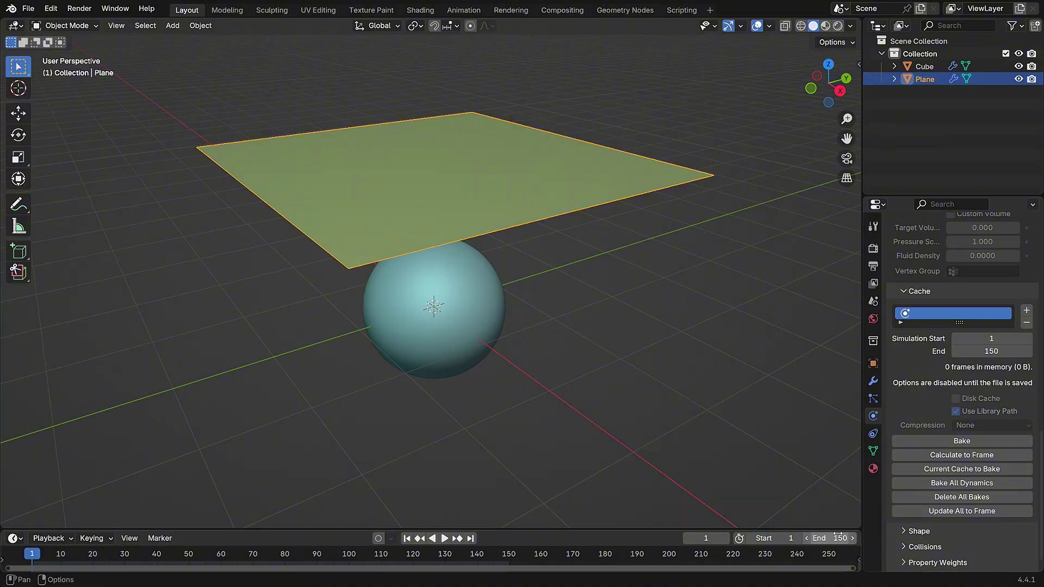
pyautogui.press('Return')
# Enable Self Collisions for the plane's cloth and set the self-collision distance to 0.005 m.
pyautogui.scroll(-1, 935, 413)
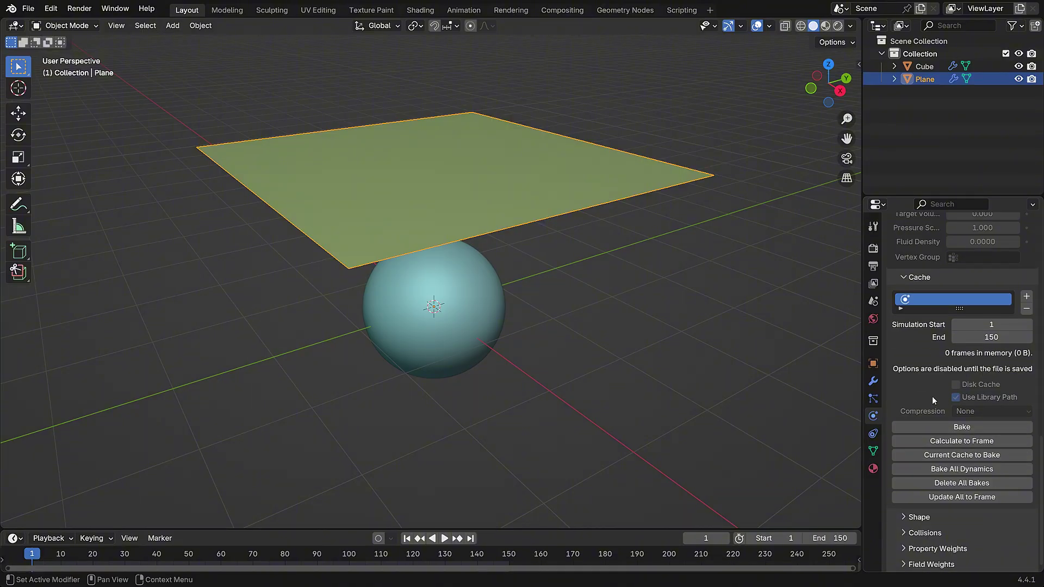
pyautogui.click(925, 533)
pyautogui.scroll(-10, 919, 515)
pyautogui.click(913, 468)
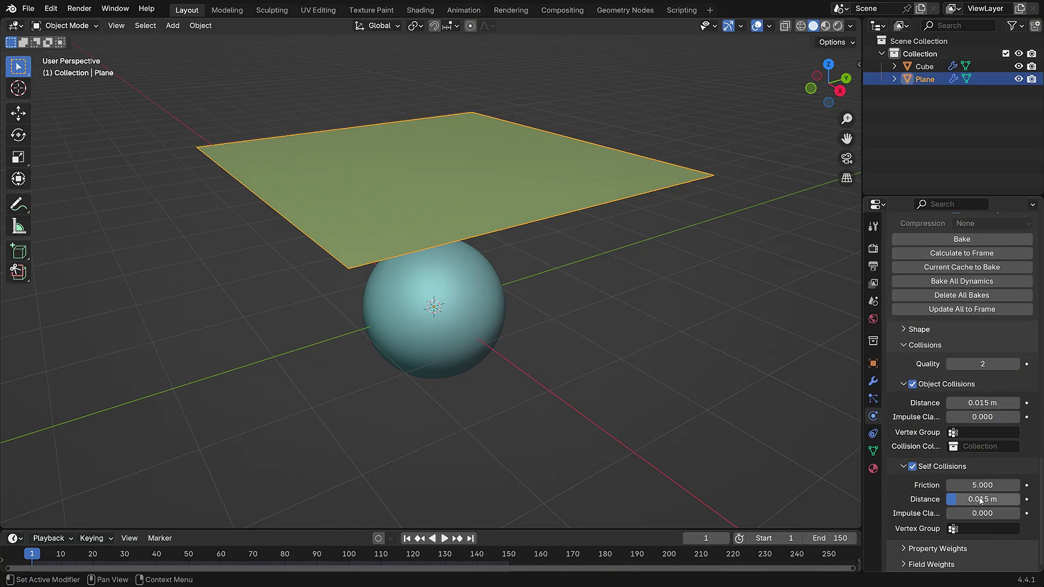
pyautogui.click(983, 498)
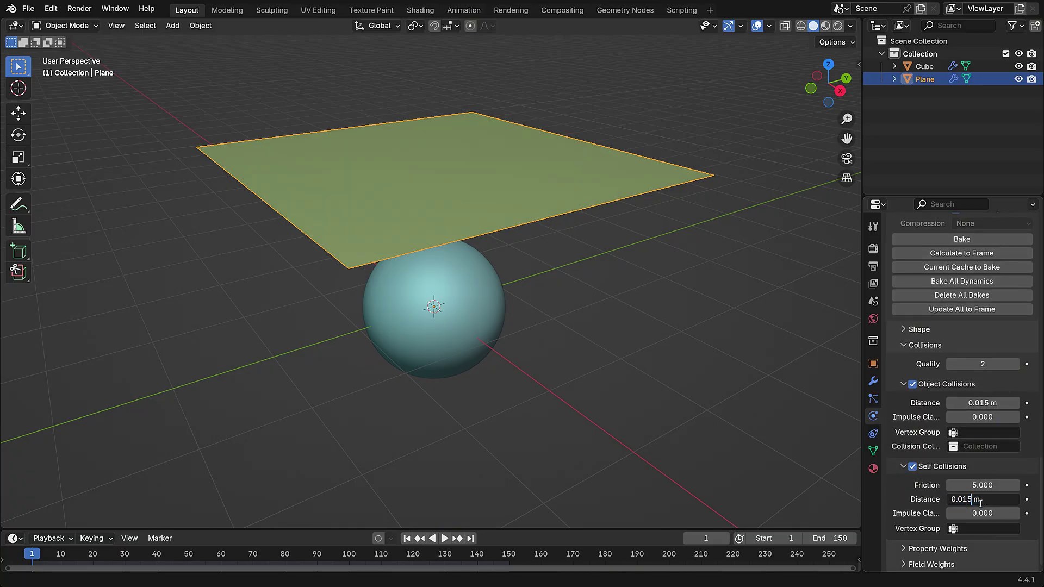
pyautogui.press('BackSpace')
pyautogui.press('BackSpace')
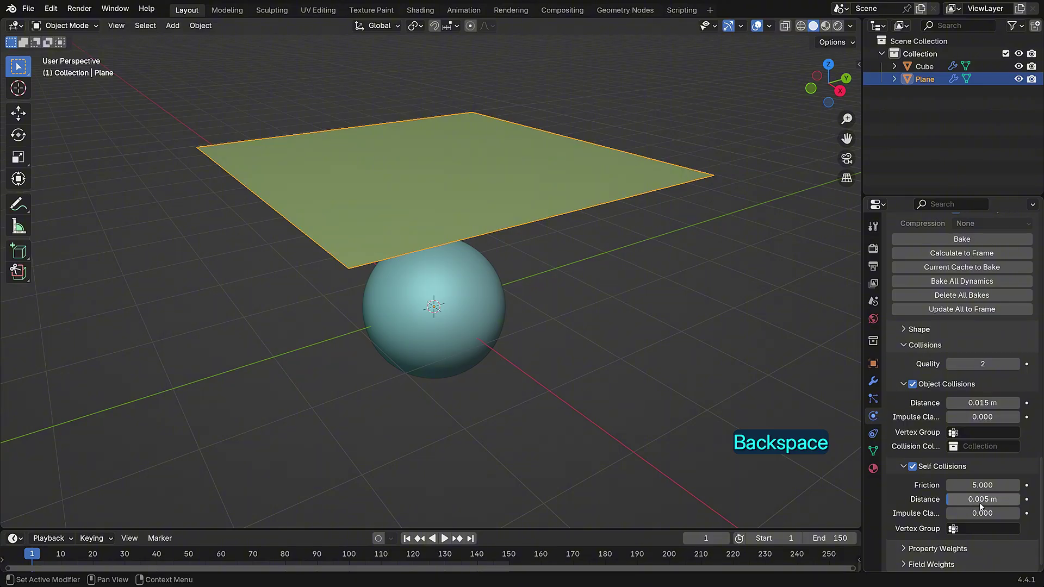
pyautogui.scroll(7, 908, 533)
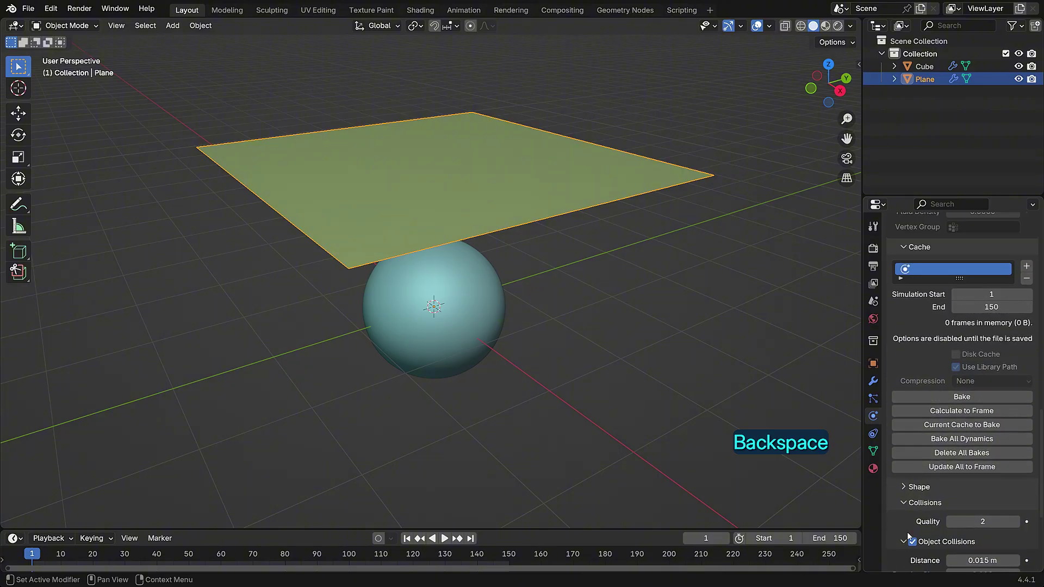
# Bake the plane's cloth simulation and turn on the wireframe overlay in the viewport.
pyautogui.scroll(1, 908, 536)
pyautogui.click(942, 421)
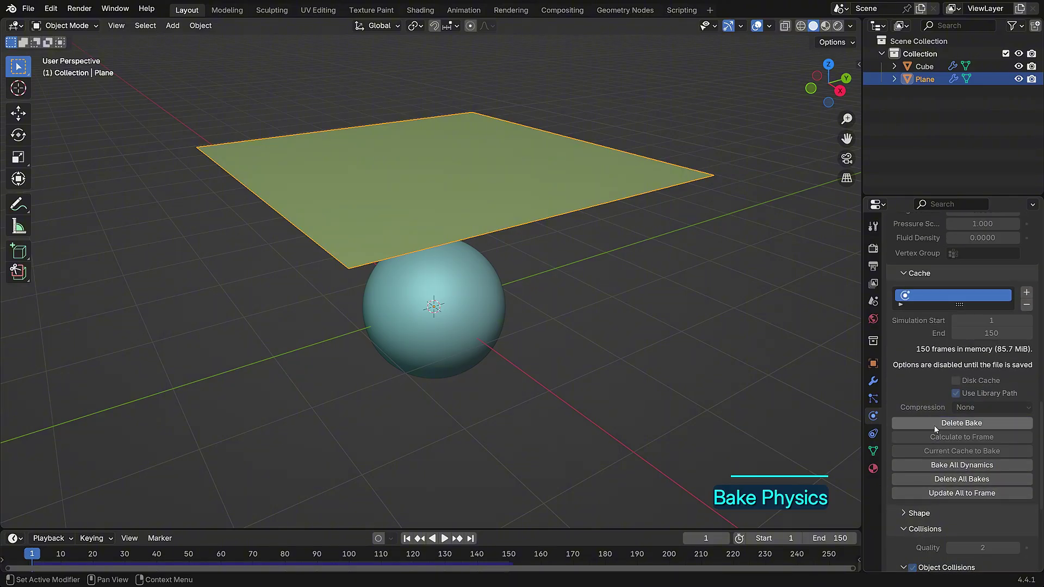
pyautogui.click(694, 251)
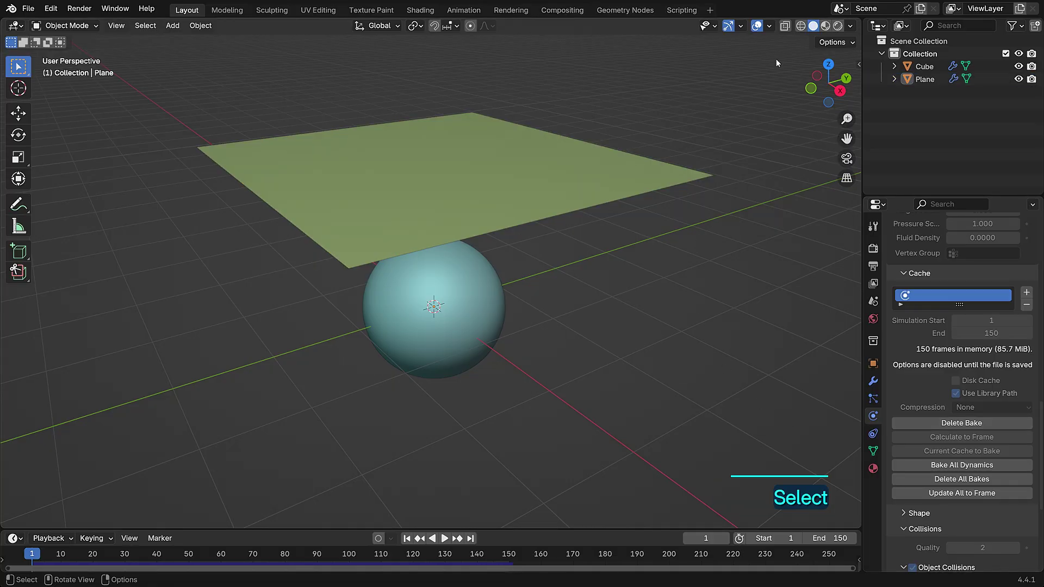
pyautogui.click(769, 26)
pyautogui.click(689, 239)
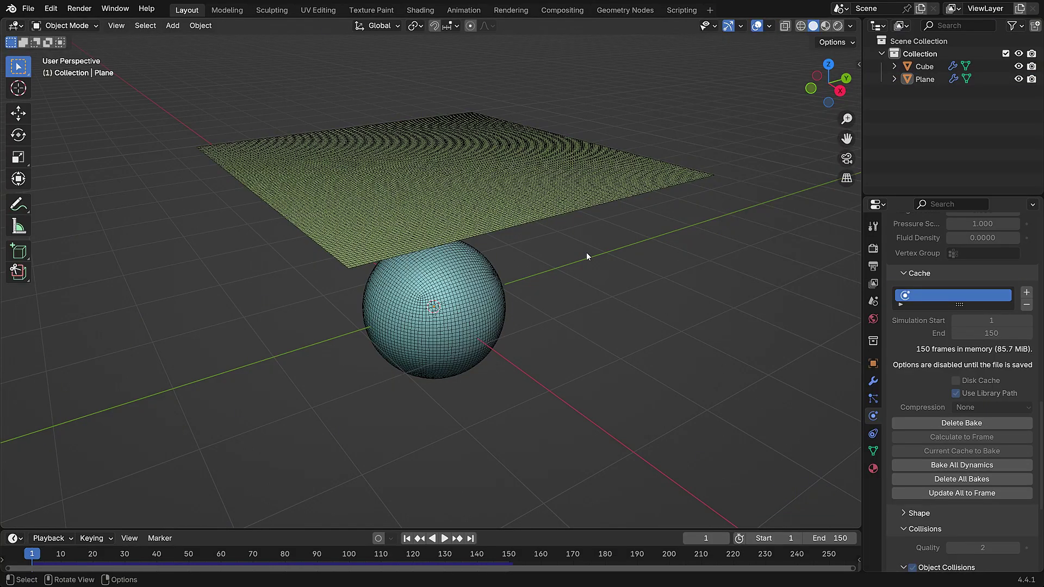
# Play the baked simulation up to frame 150 and inspect how the cloth drapes over the sphere.
pyautogui.press('space')
pyautogui.moveTo(586, 252); pyautogui.dragTo(596, 211, button='middle')
pyautogui.scroll(2, 596, 211)
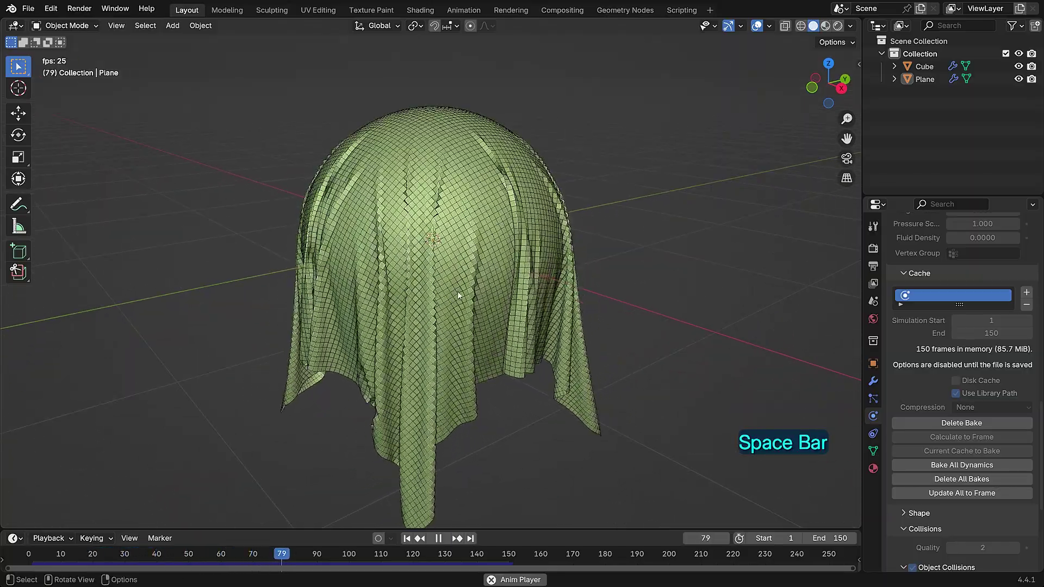
pyautogui.moveTo(458, 291); pyautogui.dragTo(457, 285, button='middle')
pyautogui.press('space')
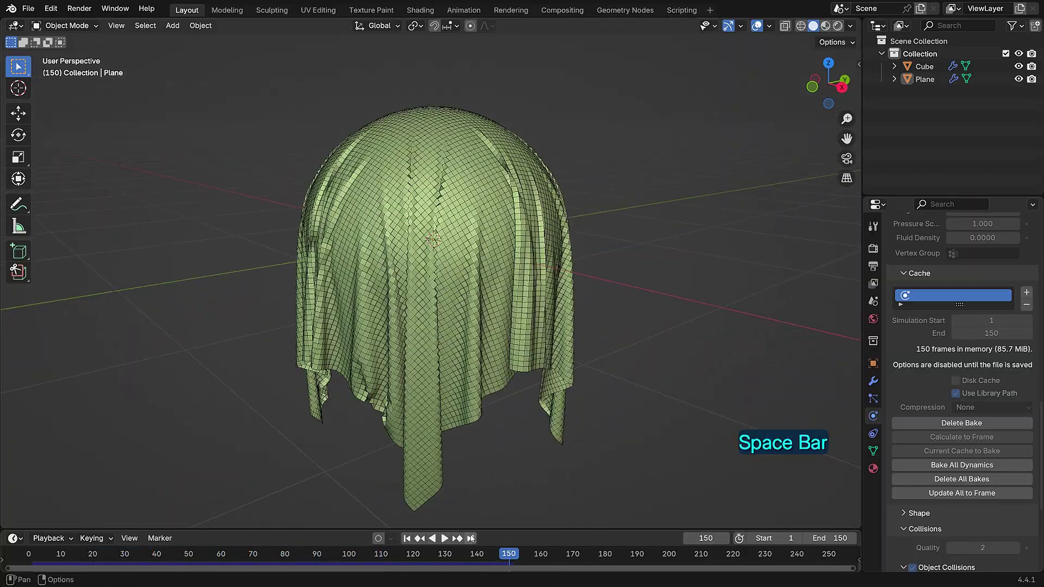
pyautogui.moveTo(523, 373); pyautogui.dragTo(517, 295, button='middle')
# Add a Subdivision Surface modifier to the plane with Optimal Display off and a viewport level of 2.
pyautogui.click(449, 310)
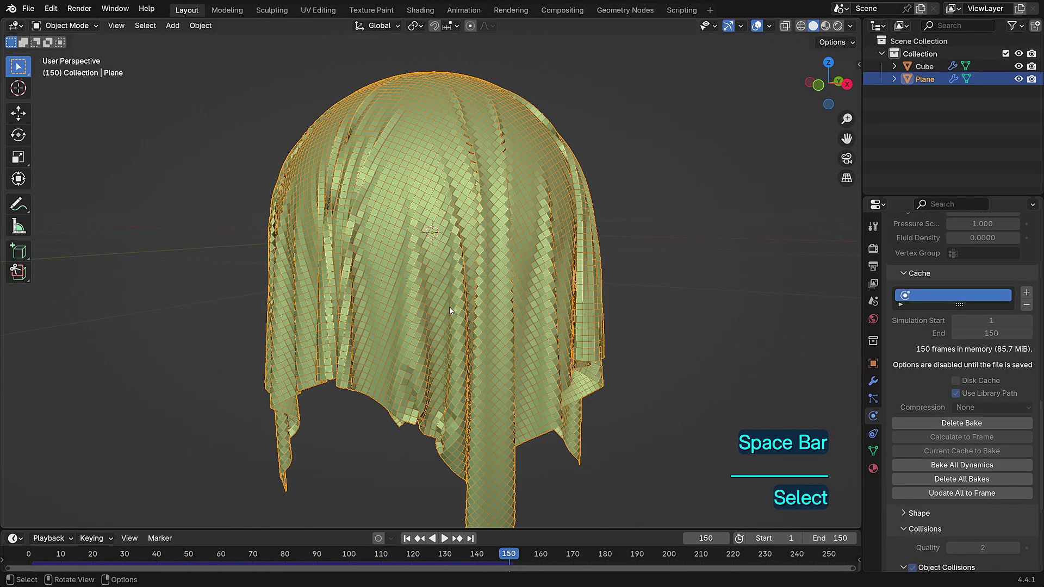
pyautogui.click(872, 381)
pyautogui.click(915, 276)
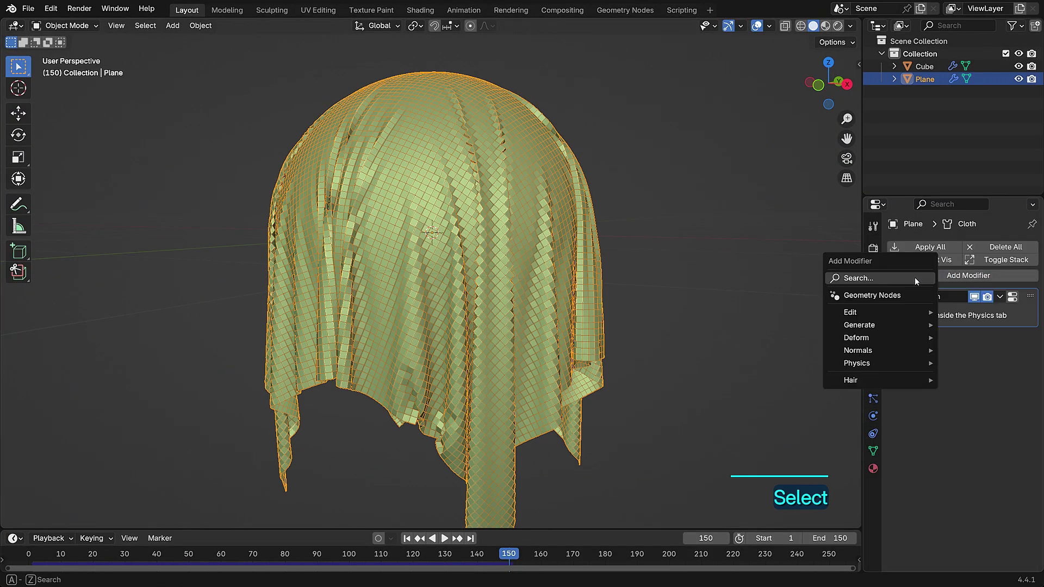
pyautogui.write('s')
pyautogui.press('Return')
pyautogui.click(950, 399)
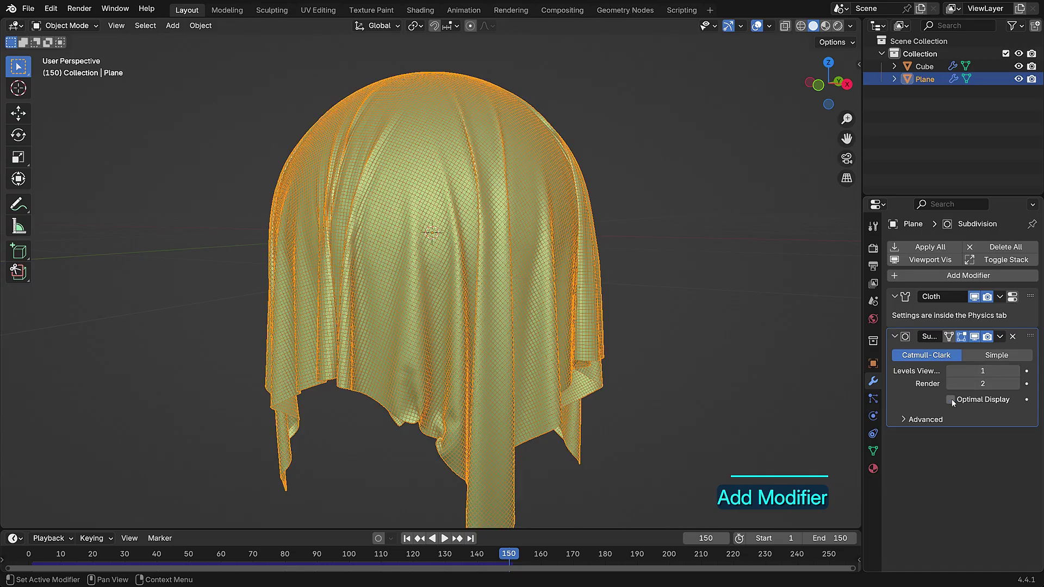
pyautogui.click(1015, 371)
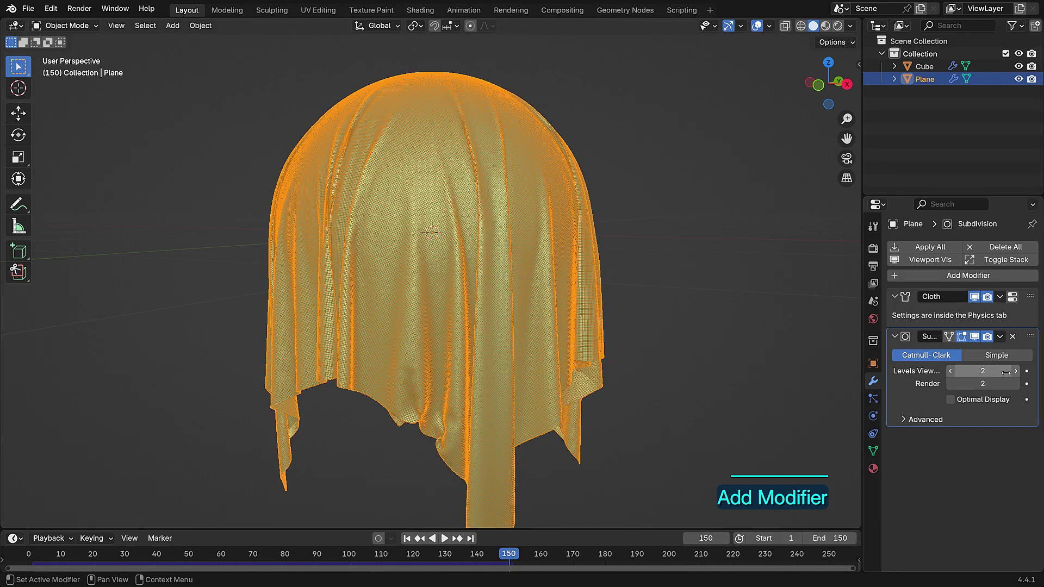
# Turn off the wireframe overlay and shade the plane smooth, keeping its viewport subdivision level at 2.
pyautogui.click(635, 311)
pyautogui.click(769, 26)
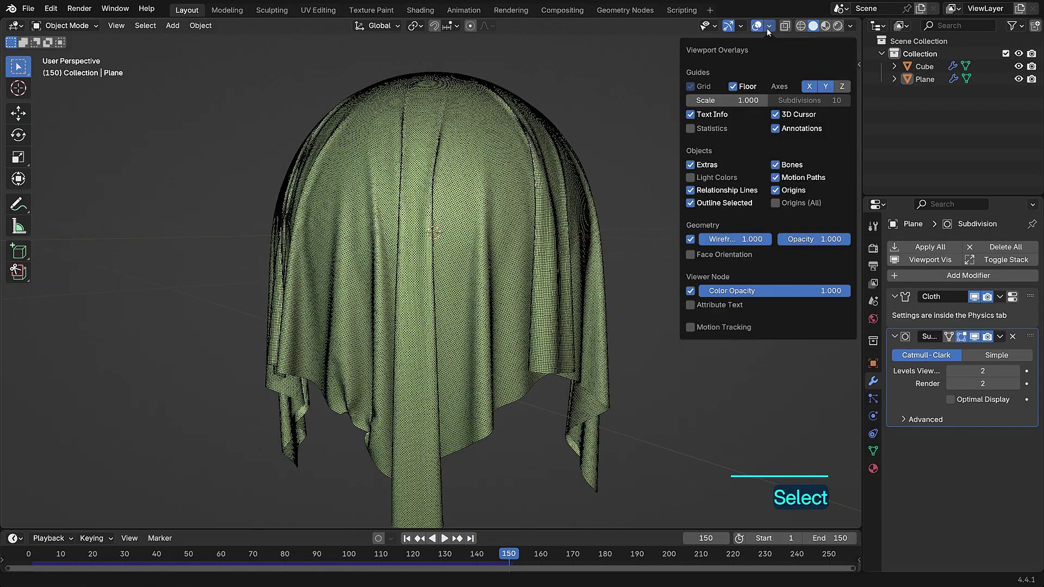
pyautogui.click(690, 239)
pyautogui.rightClick(546, 254)
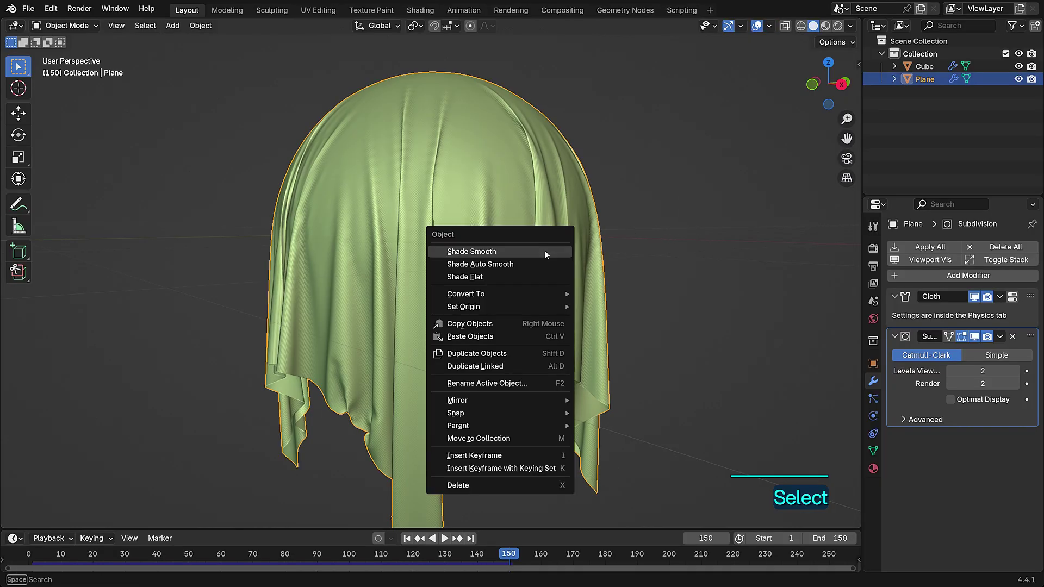
pyautogui.click(545, 251)
pyautogui.click(951, 371)
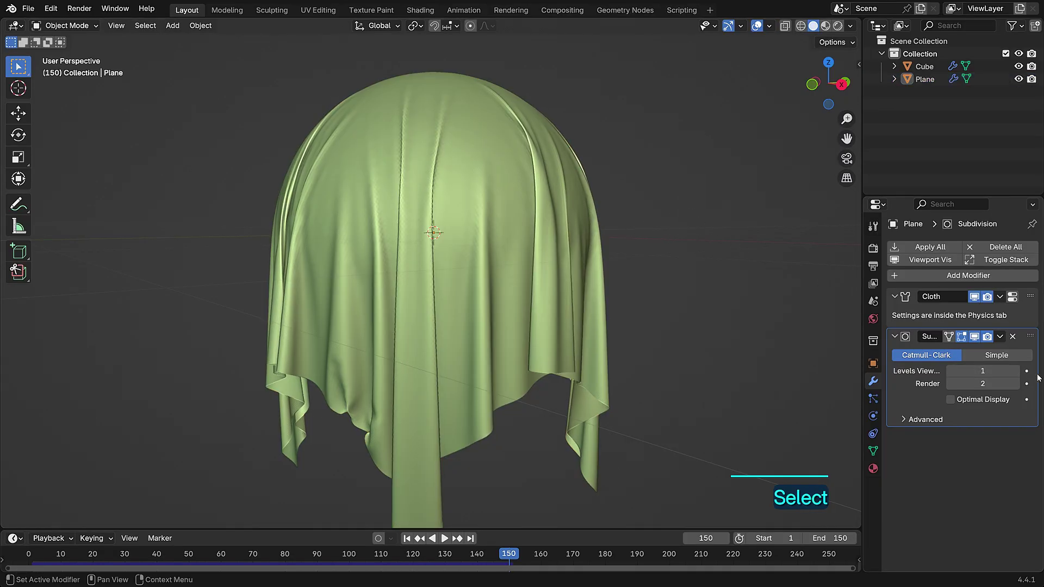
pyautogui.click(1015, 371)
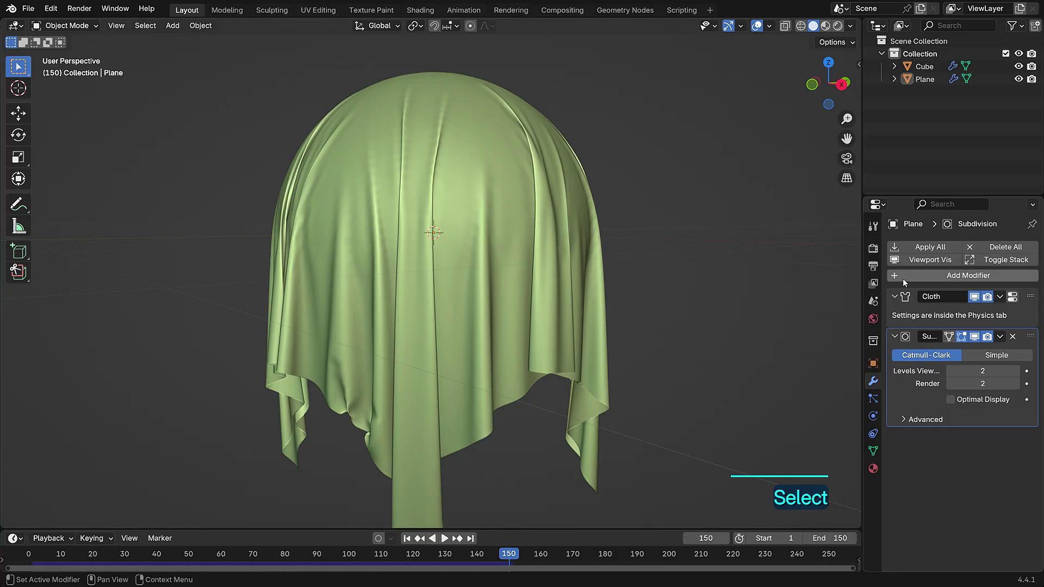
# Add a Solidify modifier to the plane with a thickness of 0.003 m and an offset of 0.
pyautogui.click(905, 278)
pyautogui.click(800, 327)
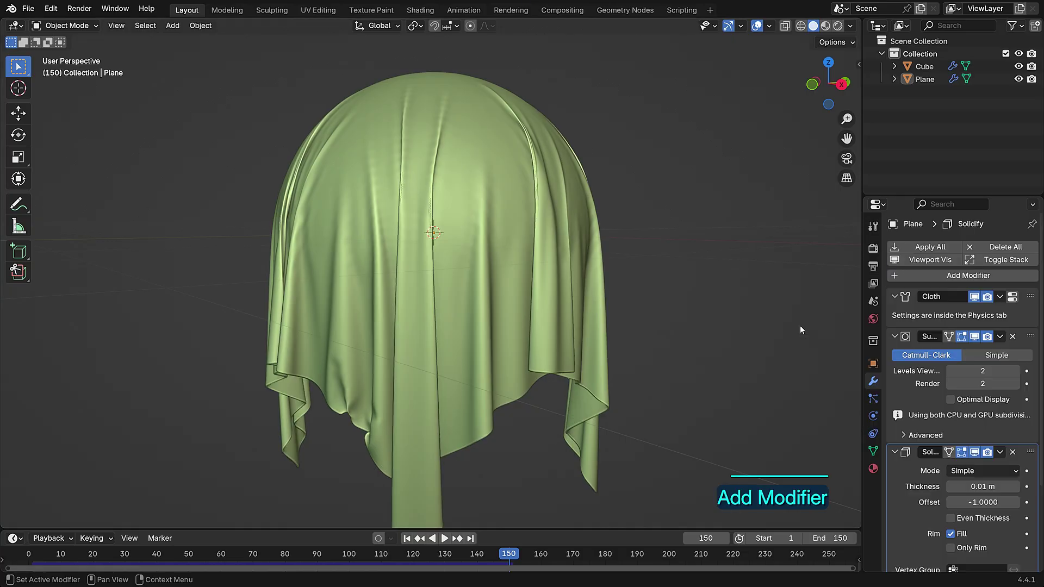
pyautogui.moveTo(801, 325); pyautogui.dragTo(595, 242, button='middle')
pyautogui.scroll(1, 595, 243)
pyautogui.scroll(2, 528, 325)
pyautogui.keyDown('shift'); pyautogui.moveTo(633, 195); pyautogui.dragTo(503, 296, button='middle'); pyautogui.keyUp('shift')
pyautogui.scroll(2, 516, 309)
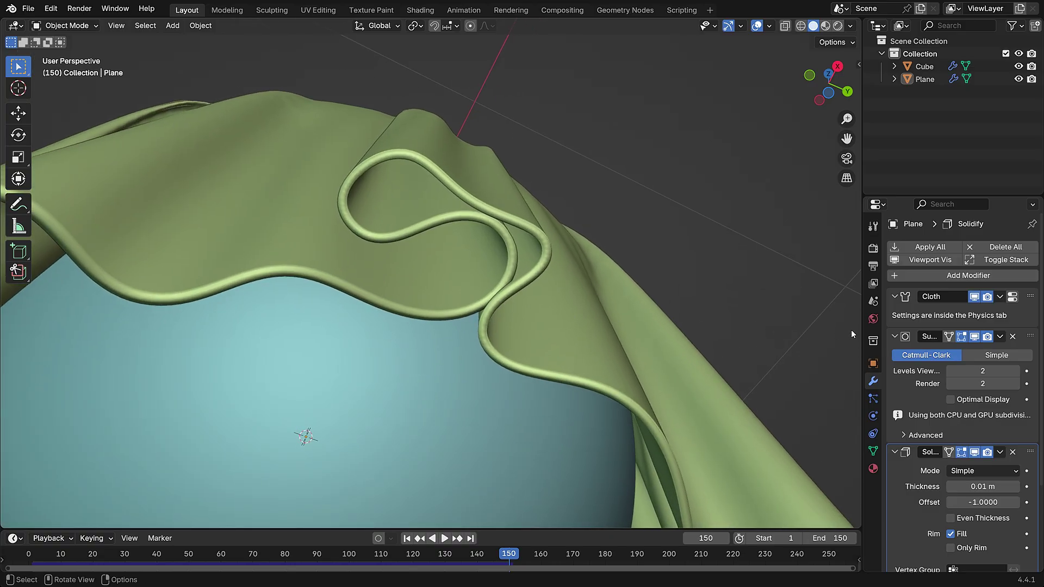
pyautogui.click(895, 336)
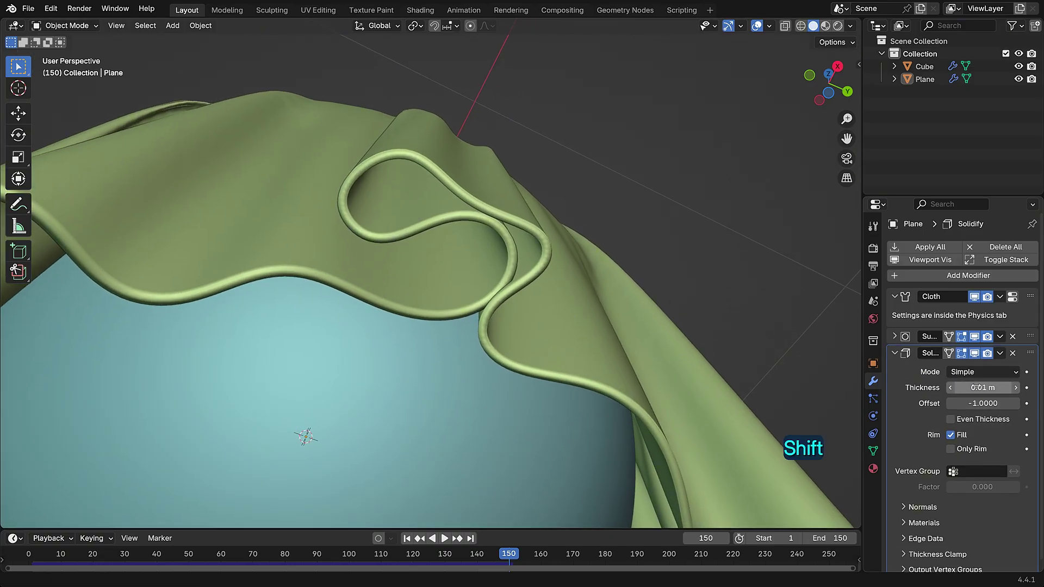
pyautogui.keyDown('shift'); pyautogui.moveTo(983, 387); pyautogui.dragTo(962, 387); pyautogui.keyUp('shift')
pyautogui.click(986, 403)
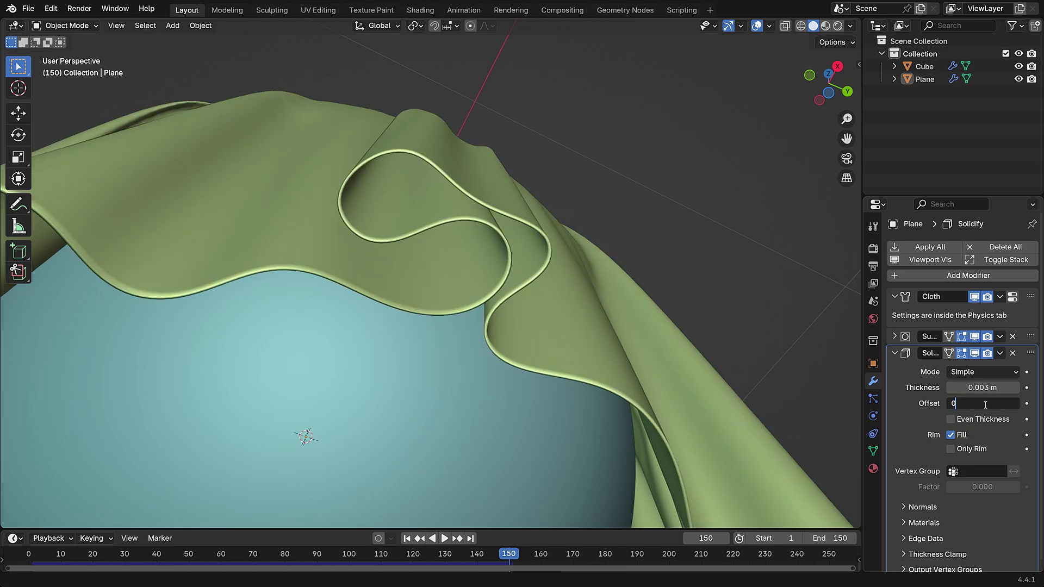
pyautogui.write('0')
pyautogui.press('Return')
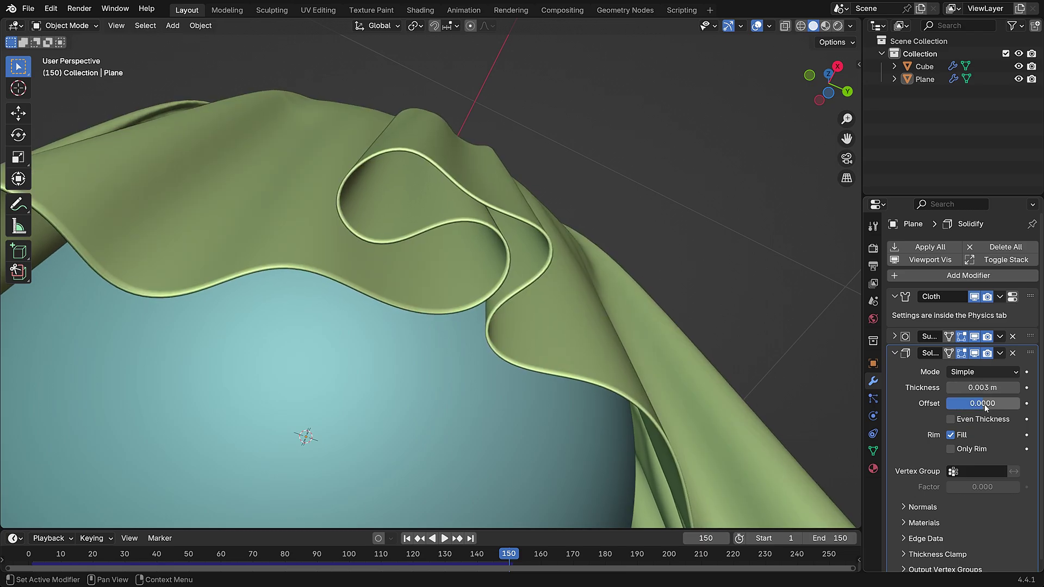
# Set the Solidify thickness to 0.005 m while the Subdivision modifier is temporarily hidden in the viewport.
pyautogui.click(974, 337)
pyautogui.press('shift')
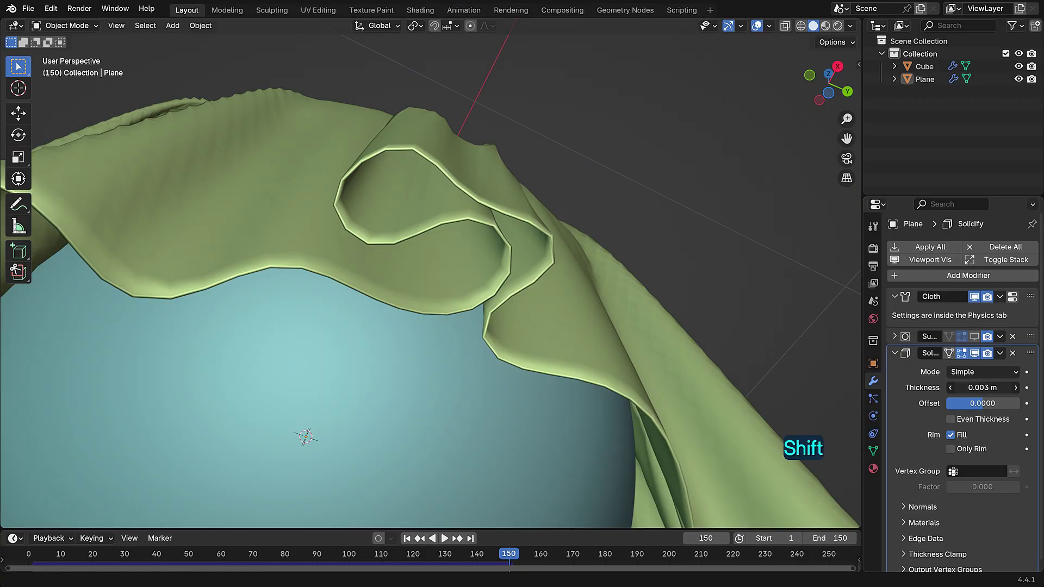
pyautogui.keyDown('shift'); pyautogui.moveTo(979, 387); pyautogui.dragTo(987, 387); pyautogui.keyUp('shift')
pyautogui.click(975, 337)
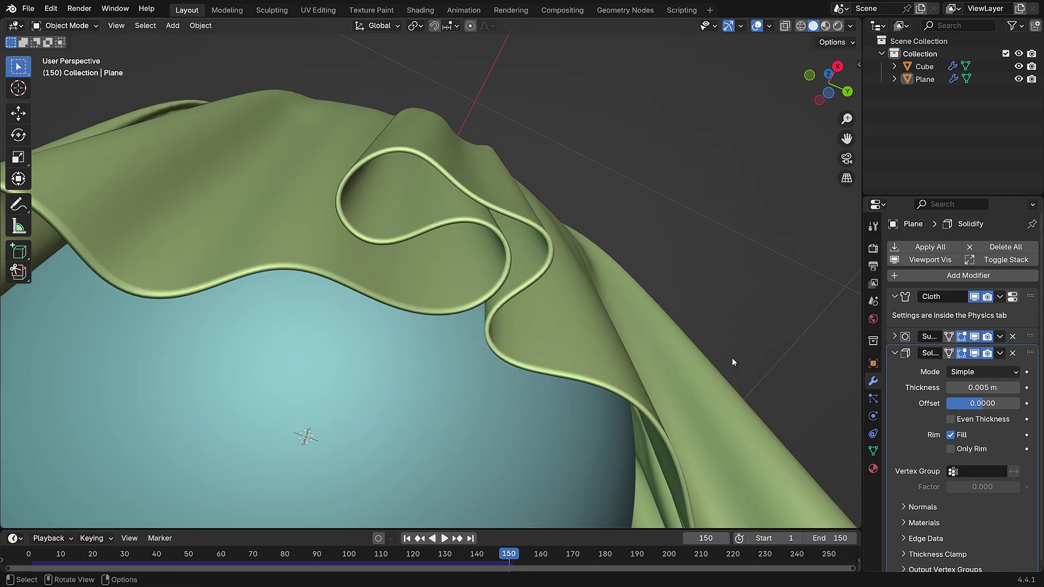
# Add a Smooth modifier to the plane below the Solidify modifier.
pyautogui.scroll(-4, 576, 325)
pyautogui.moveTo(576, 325); pyautogui.dragTo(512, 465, button='middle')
pyautogui.keyDown('shift'); pyautogui.moveTo(512, 465); pyautogui.dragTo(559, 373, button='middle'); pyautogui.keyUp('shift')
pyautogui.moveTo(559, 374); pyautogui.dragTo(755, 381, button='middle')
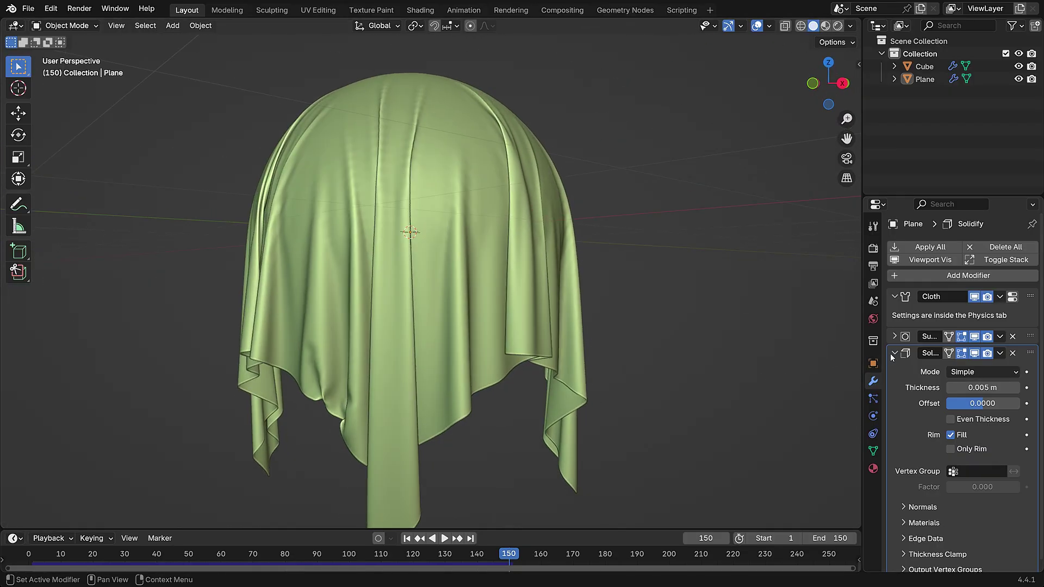
pyautogui.click(892, 357)
pyautogui.click(911, 276)
pyautogui.click(912, 275)
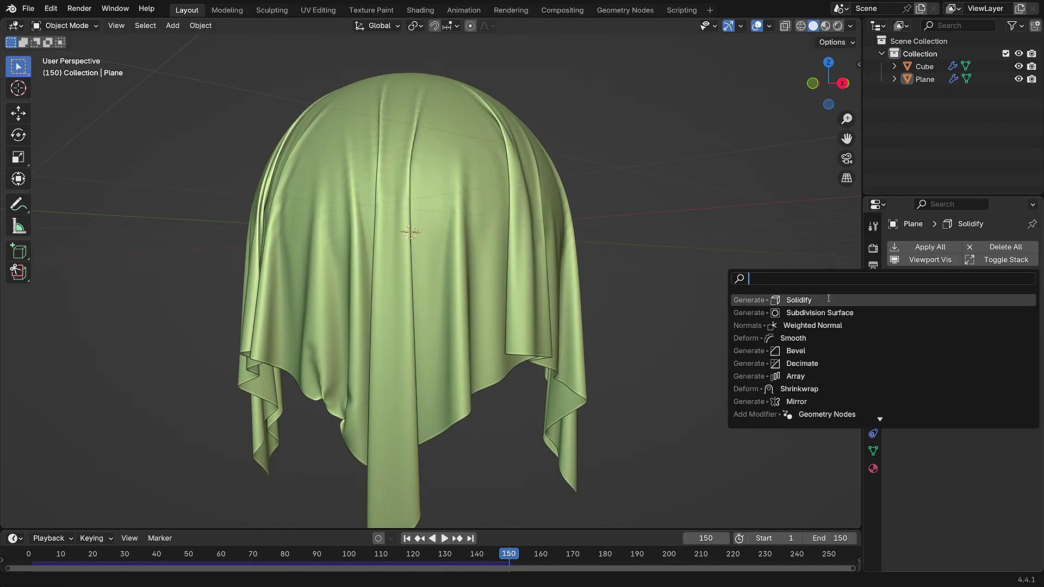
pyautogui.write('smoo')
pyautogui.press('Return')
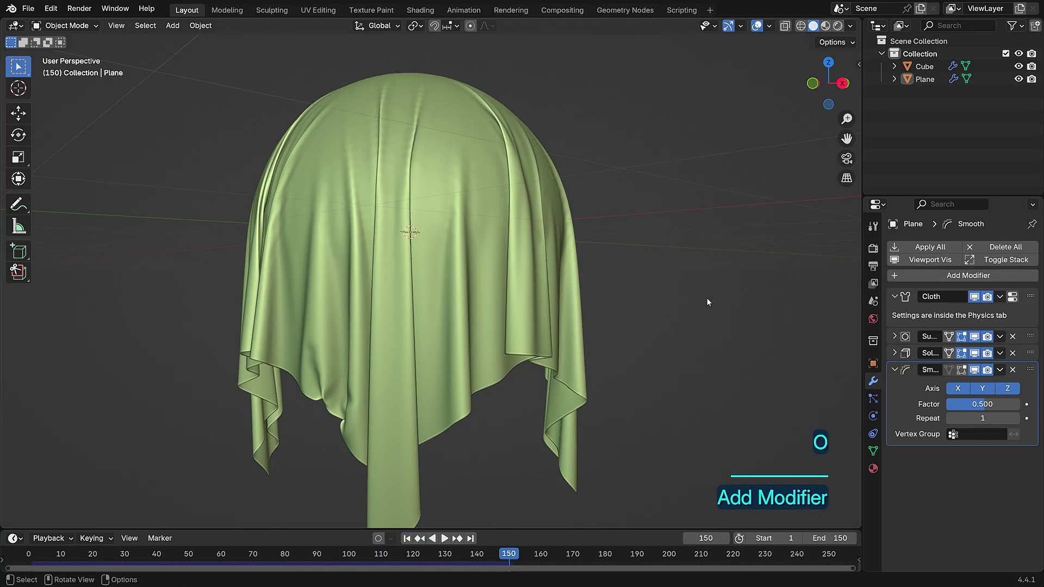
# Try a Repeat value of 20 on the Smooth modifier and settle on 15.
pyautogui.click(983, 418)
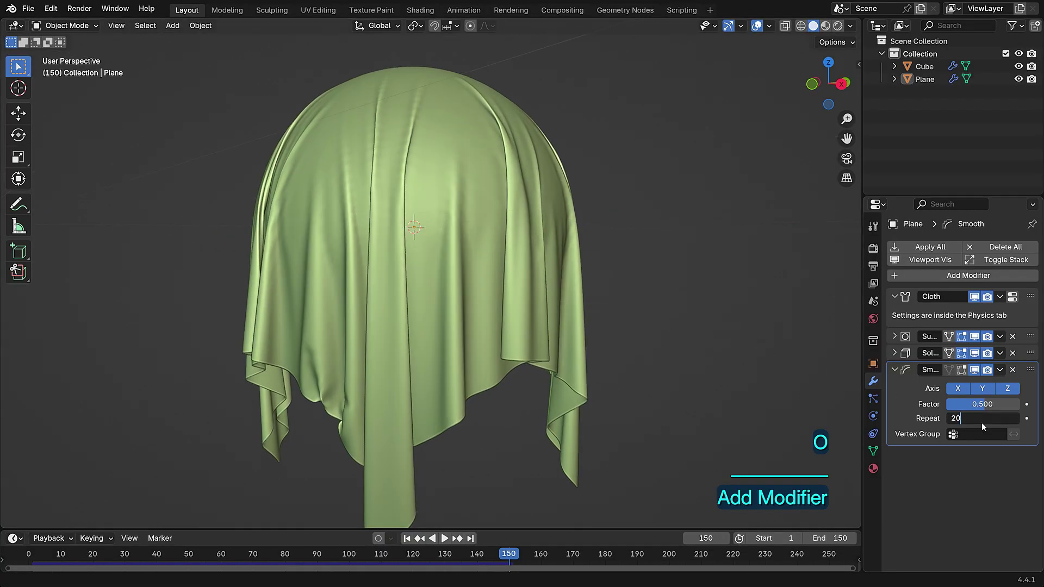
pyautogui.press('Return')
pyautogui.click(979, 419)
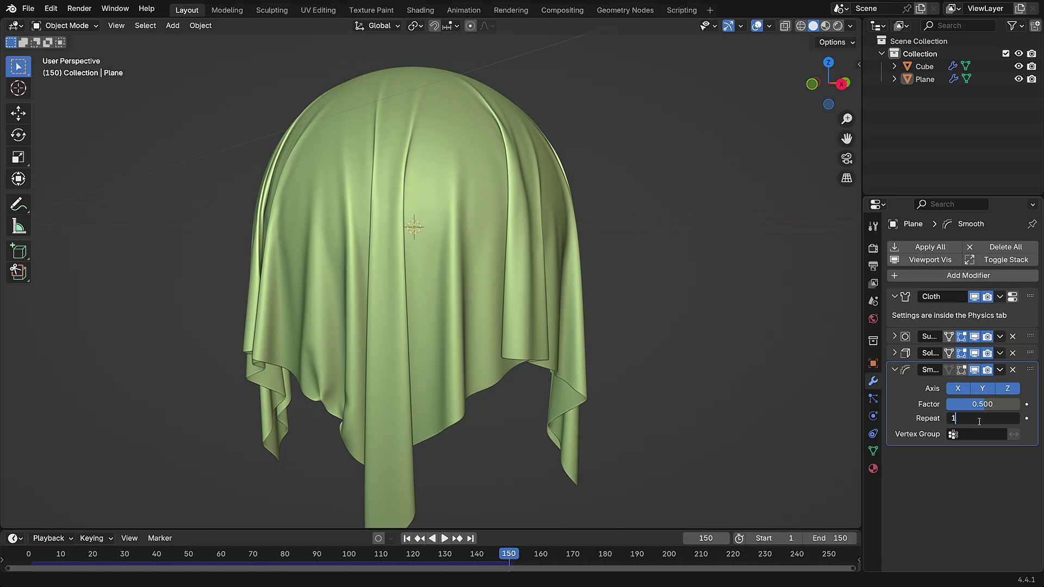
pyautogui.press('Return')
# Add a Weighted Normal modifier to the plane and set its Weight to 100.
pyautogui.moveTo(772, 375); pyautogui.dragTo(755, 268, button='middle')
pyautogui.click(912, 277)
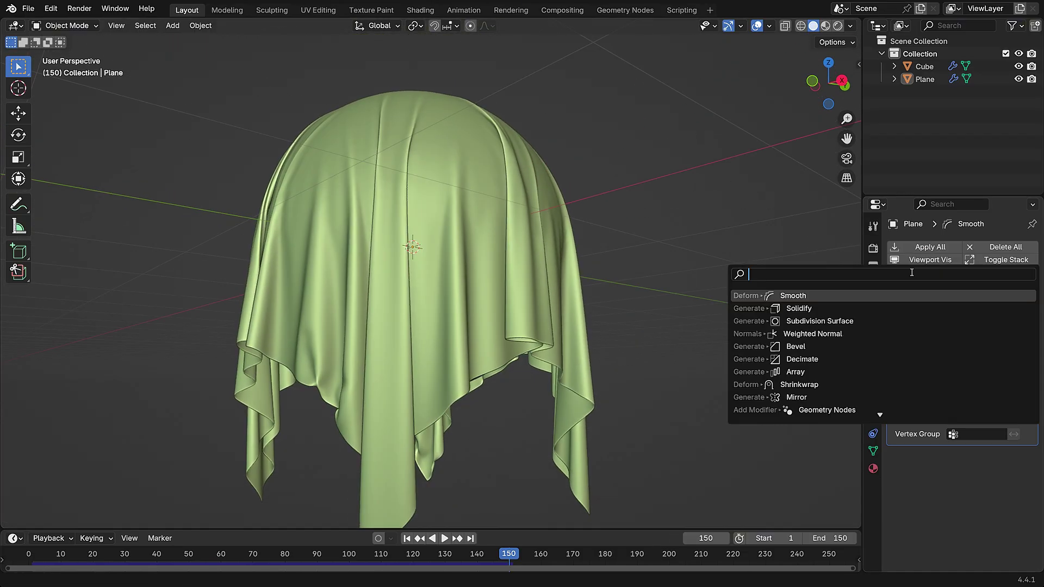
pyautogui.write('w')
pyautogui.click(814, 296)
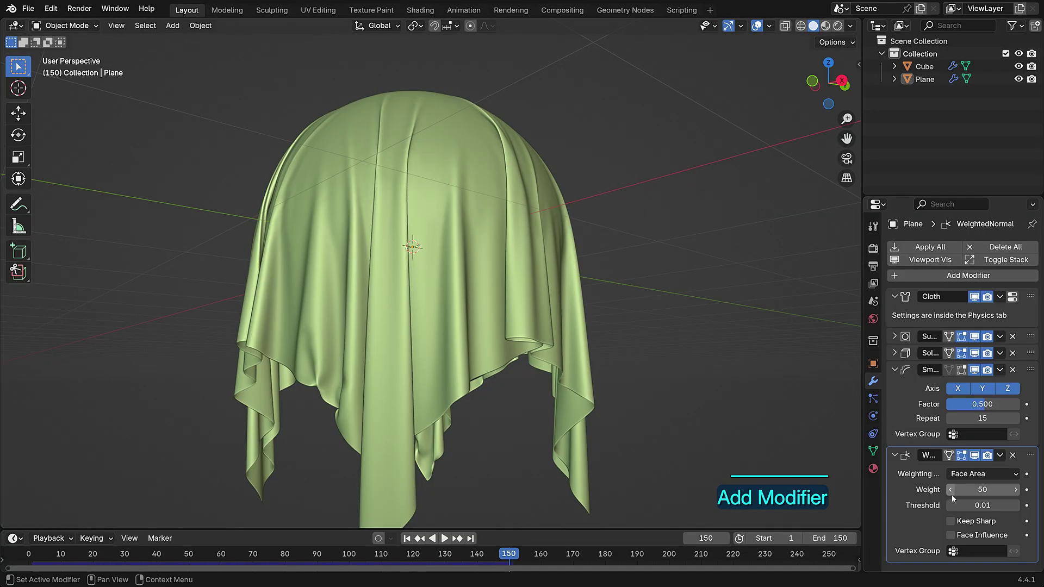
pyautogui.click(970, 490)
pyautogui.write('100')
pyautogui.press('Return')
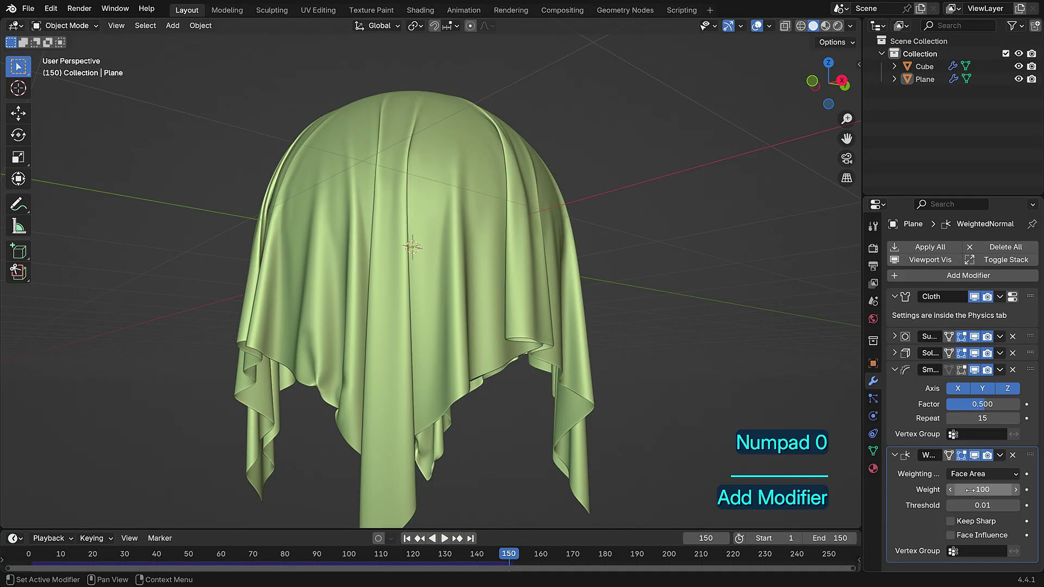
# Compare the shading of the cloth's hem with the Weighted Normal modifier hidden and shown in the viewport.
pyautogui.click(895, 369)
pyautogui.moveTo(712, 376); pyautogui.dragTo(660, 293, button='middle')
pyautogui.scroll(5, 661, 294)
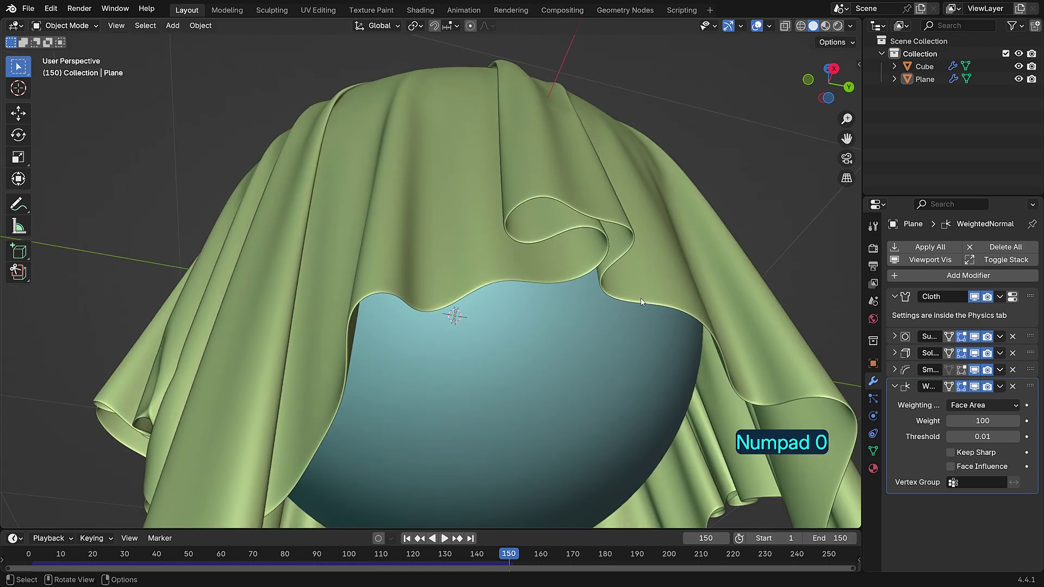
pyautogui.click(975, 387)
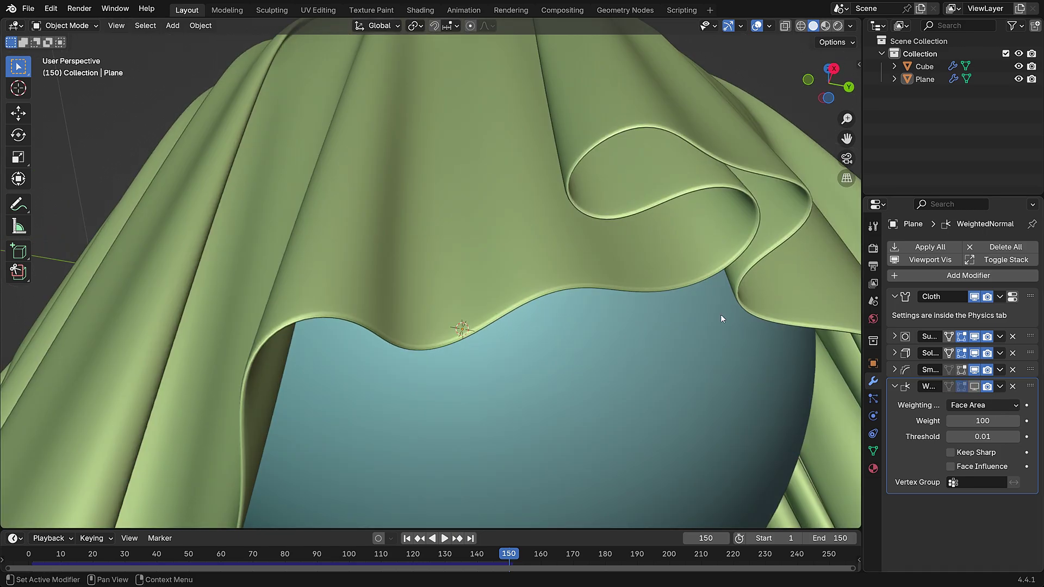
pyautogui.hotkey('ctrl', 'z')
# Inspect the cloth's normals with the Face Orientation overlay and toggle the sphere's visibility.
pyautogui.scroll(-7, 487, 266)
pyautogui.moveTo(487, 266); pyautogui.dragTo(397, 362, button='middle')
pyautogui.keyDown('shift'); pyautogui.moveTo(397, 362); pyautogui.dragTo(430, 375, button='middle'); pyautogui.keyUp('shift')
pyautogui.click(769, 26)
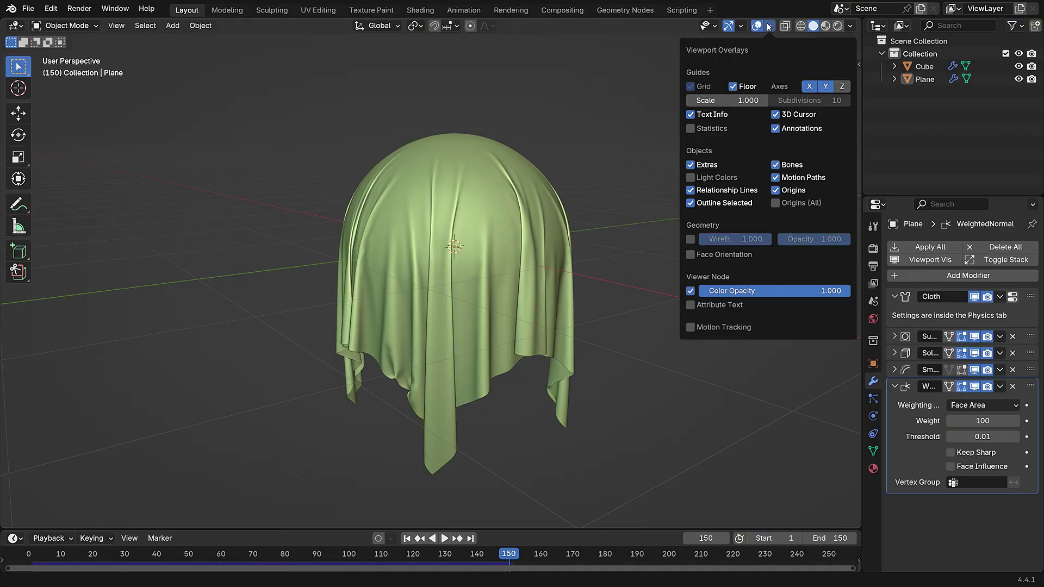
pyautogui.click(691, 255)
pyautogui.moveTo(430, 283); pyautogui.dragTo(411, 454, button='middle')
pyautogui.click(435, 341)
pyautogui.click(1018, 66)
# Create a new material for the plane in the Shading workspace.
pyautogui.scroll(-1, 425, 320)
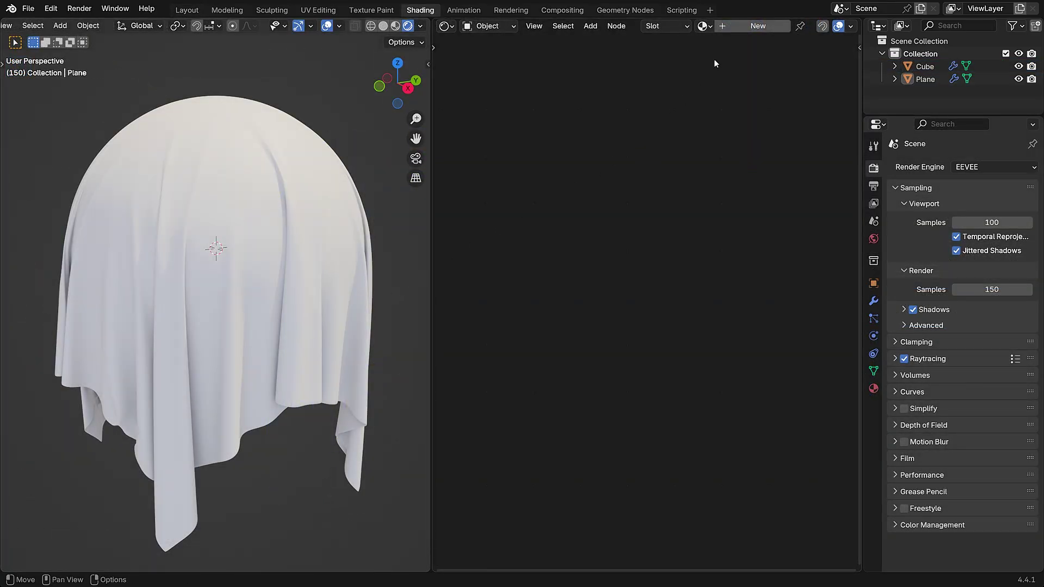
pyautogui.click(734, 26)
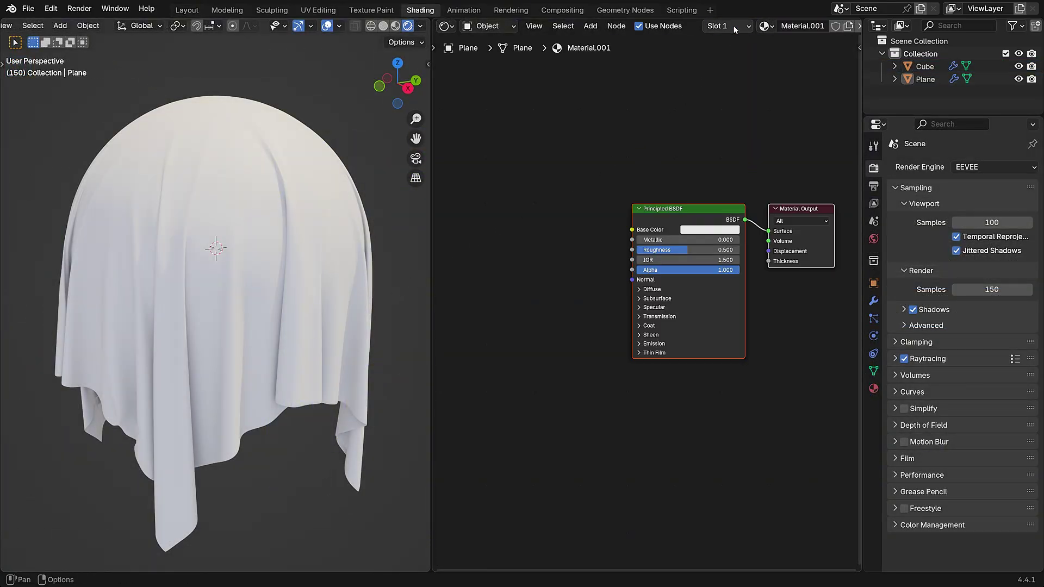
pyautogui.click(713, 177)
# Add an Image Texture node setup connected to the Principled BSDF's Base Color.
pyautogui.moveTo(697, 190); pyautogui.dragTo(677, 213, button='middle')
pyautogui.scroll(2, 694, 229)
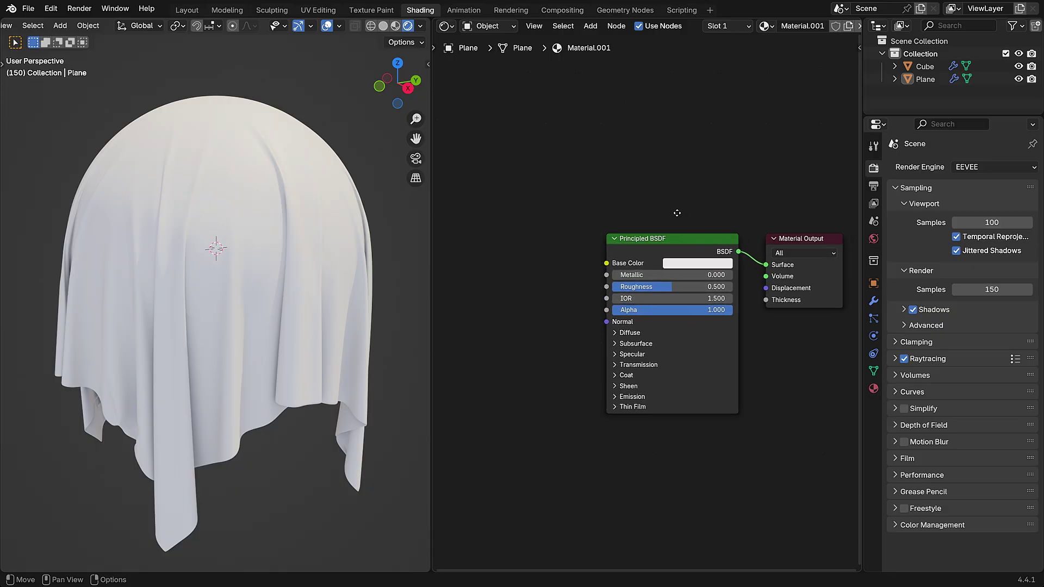
pyautogui.click(668, 236)
pyautogui.hotkey('ctrl', 't')
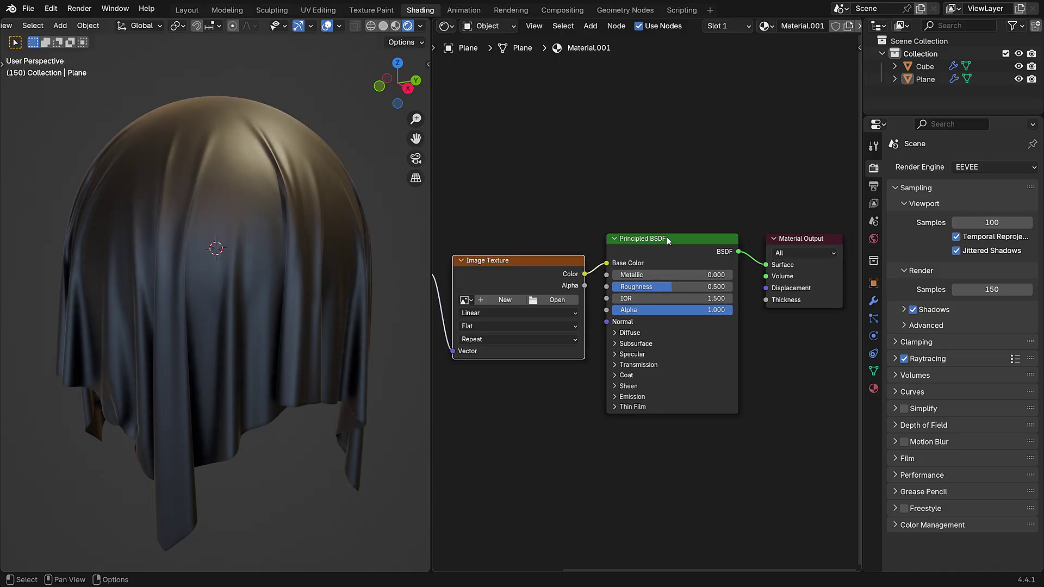
# Start a new image for the Image Texture node with its width and height set to 2048 px.
pyautogui.moveTo(568, 238); pyautogui.dragTo(726, 213, button='middle')
pyautogui.scroll(2, 718, 211)
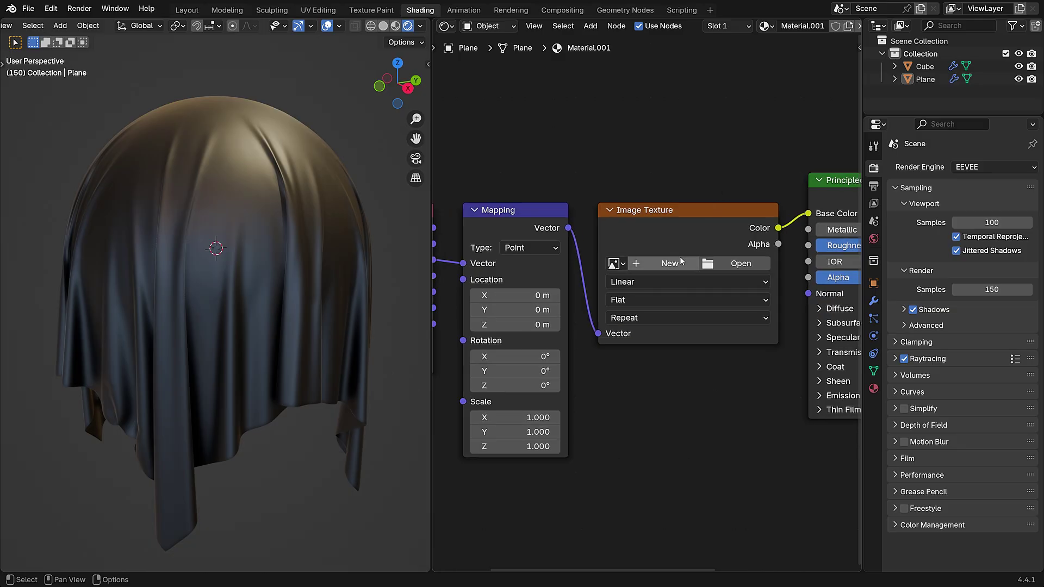
pyautogui.click(686, 265)
pyautogui.click(752, 283)
pyautogui.moveTo(753, 284); pyautogui.dragTo(755, 297)
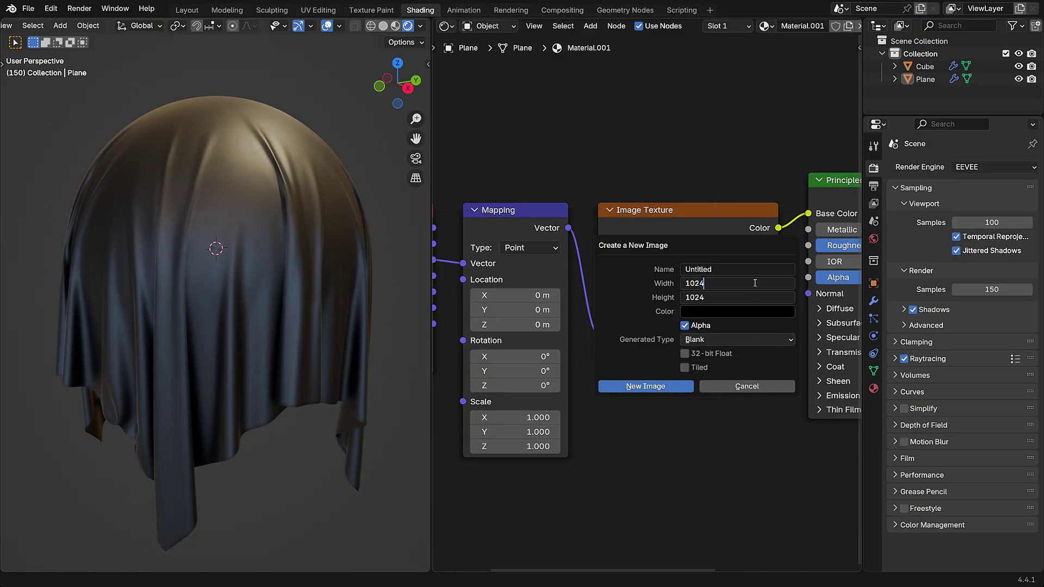
pyautogui.write('*2')
pyautogui.press('Return')
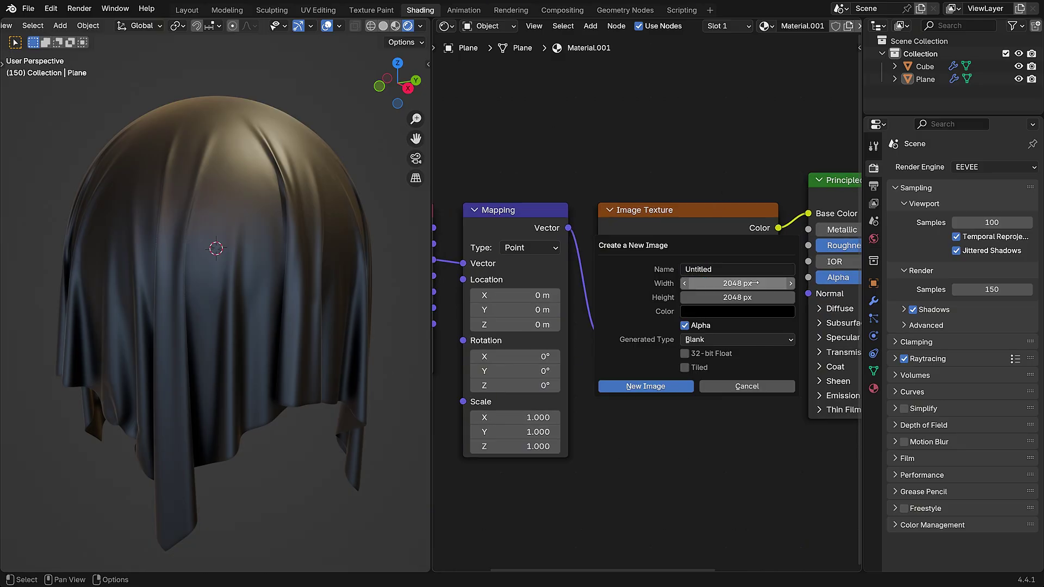
# Set the new image's generated type to UV Grid, name it Ur Texture, and create it.
pyautogui.click(728, 339)
pyautogui.click(717, 353)
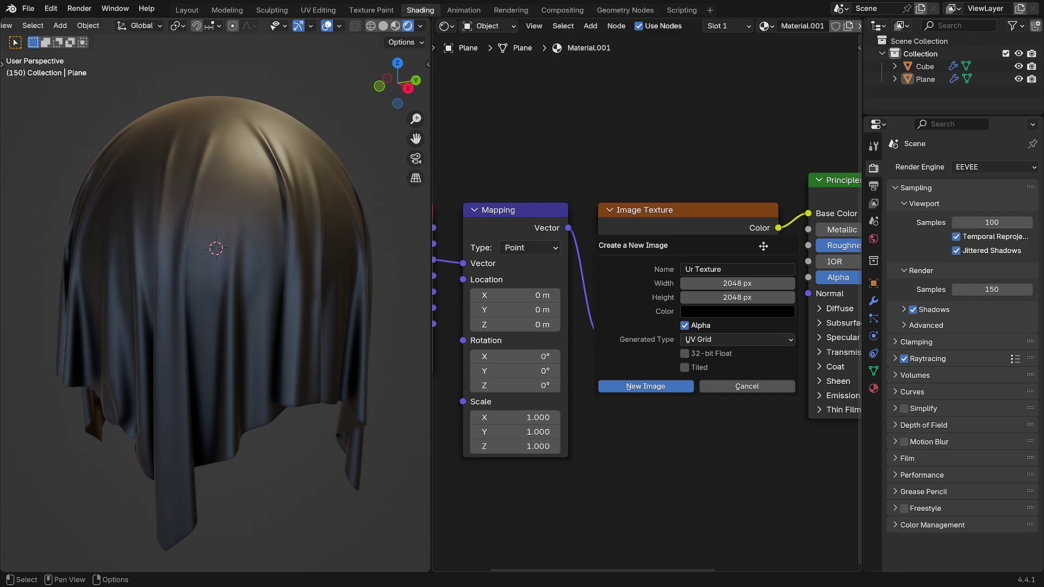
pyautogui.click(646, 387)
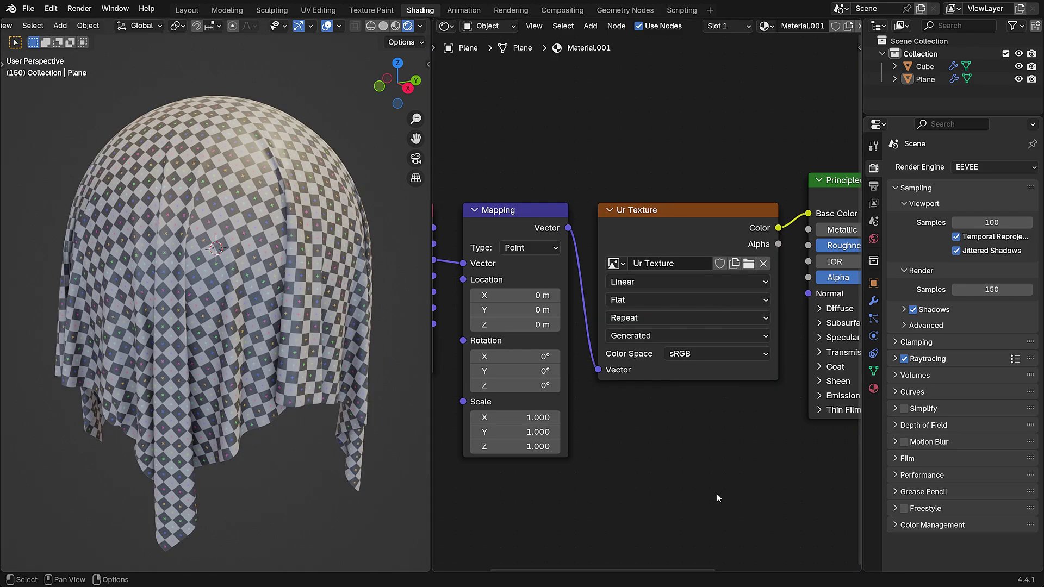
# Inspect how the UV grid texture lies on the draped cloth from several sides in a maximized viewport.
pyautogui.moveTo(539, 418); pyautogui.dragTo(522, 447)
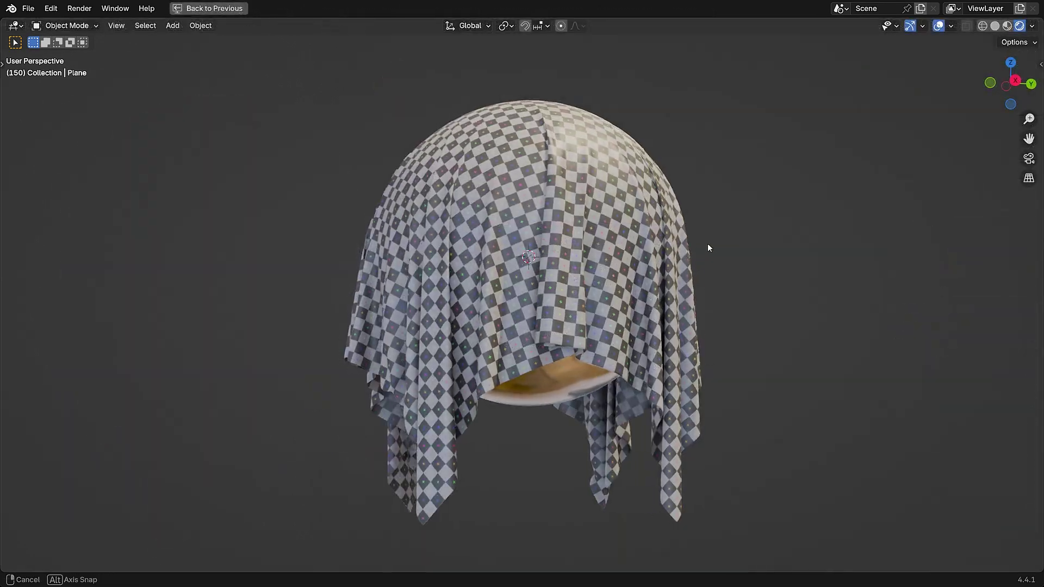
pyautogui.moveTo(709, 248); pyautogui.dragTo(843, 151, button='middle')
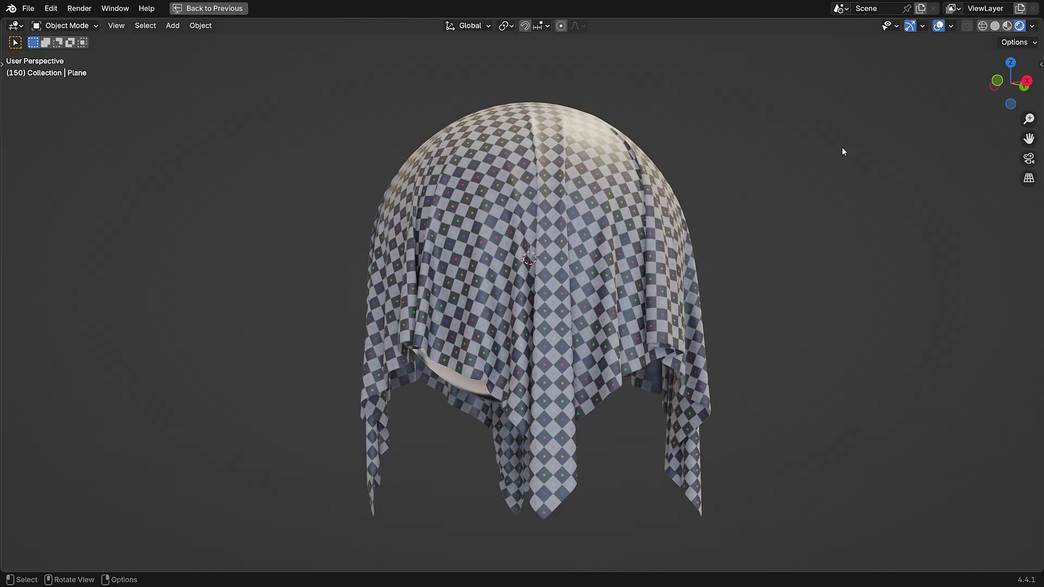
pyautogui.moveTo(751, 161); pyautogui.dragTo(848, 155, button='middle')
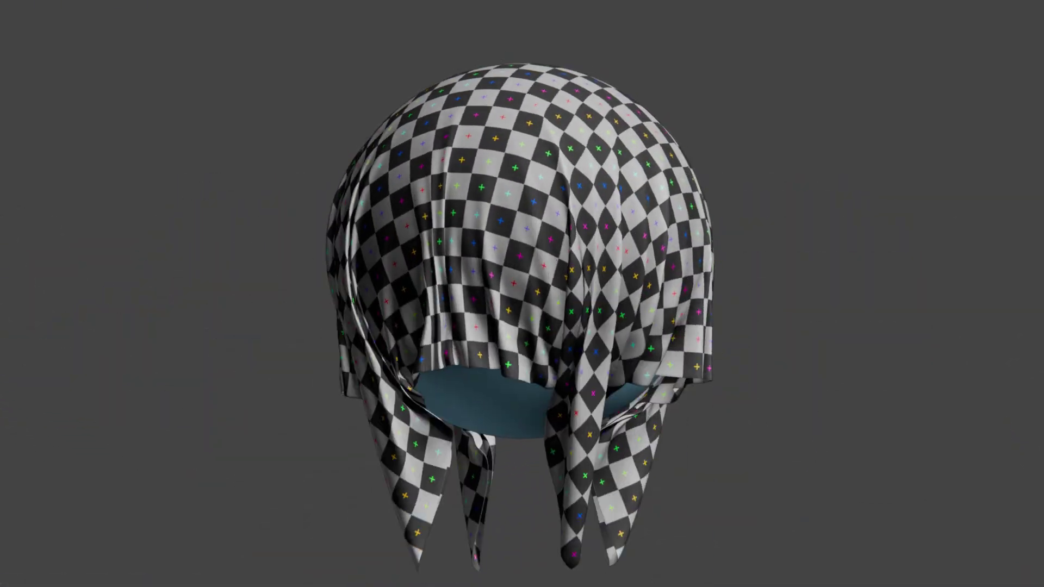